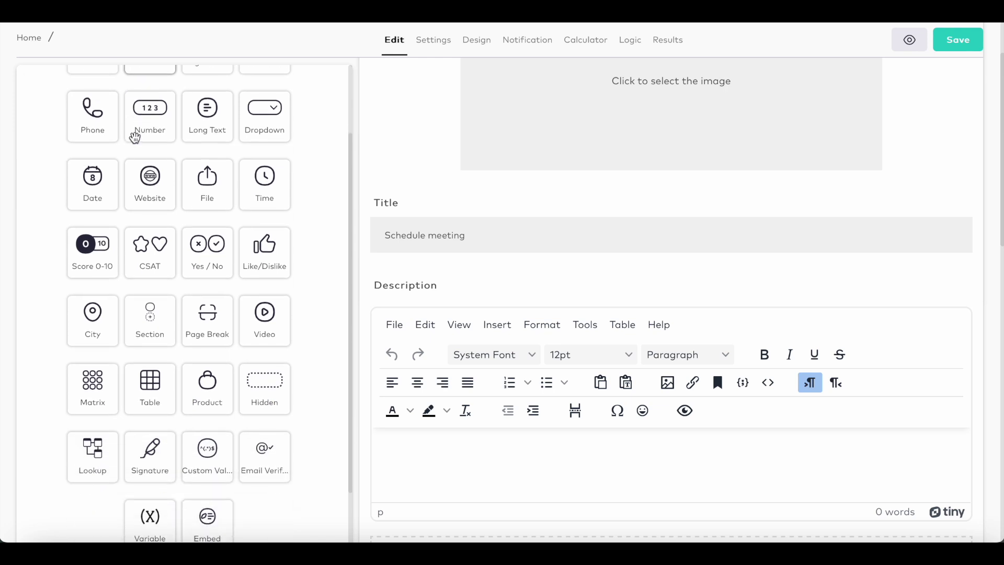
# - Add a Signature field and an Email Verification field titled 'Email'
pyautogui.click(139, 438)
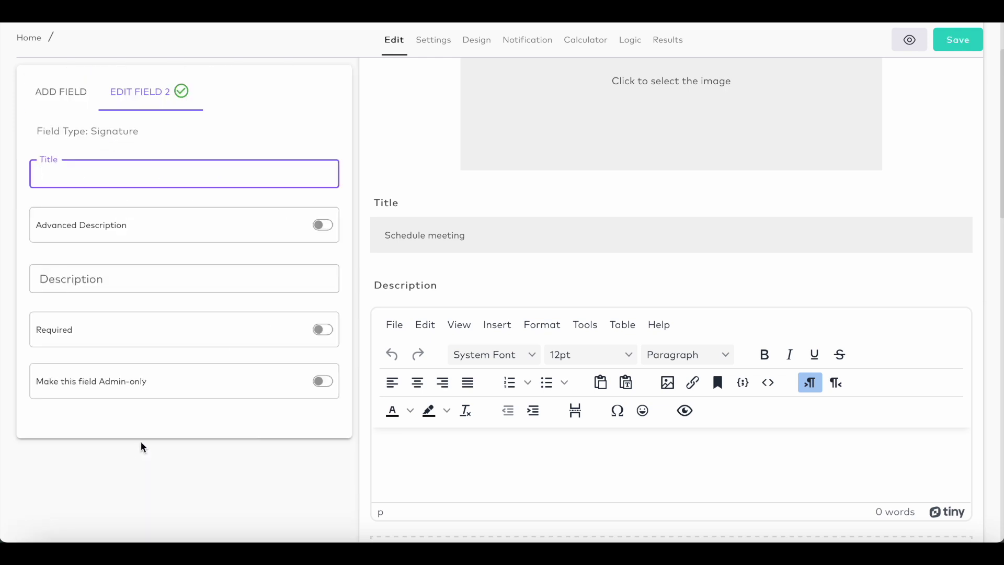
pyautogui.click(63, 94)
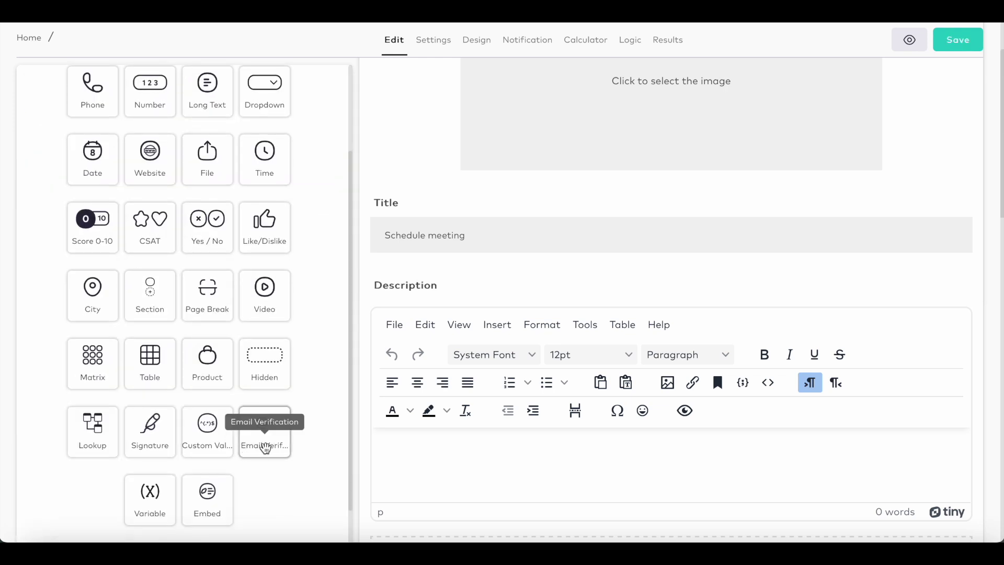
pyautogui.click(265, 449)
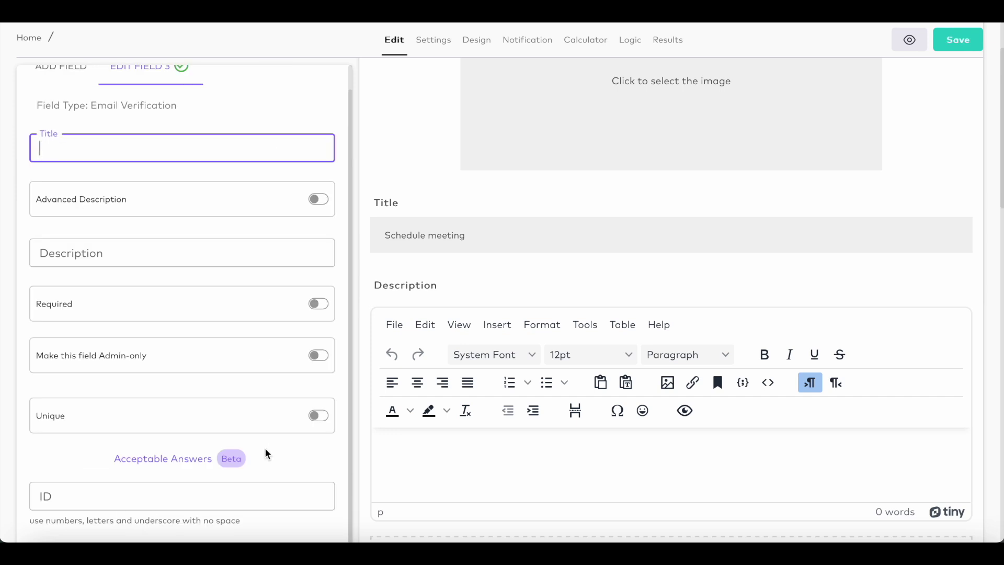
pyautogui.click(60, 66)
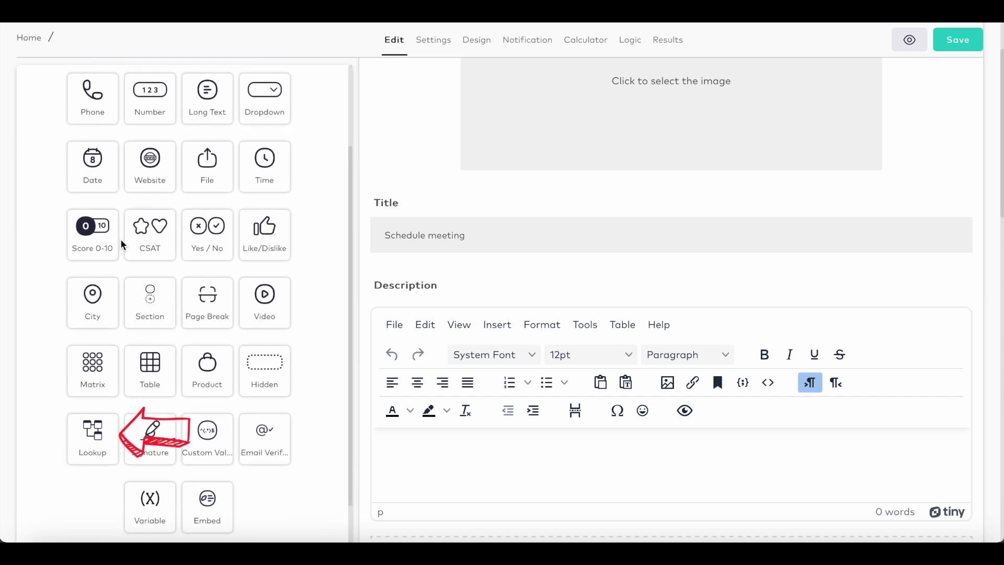
pyautogui.click(267, 454)
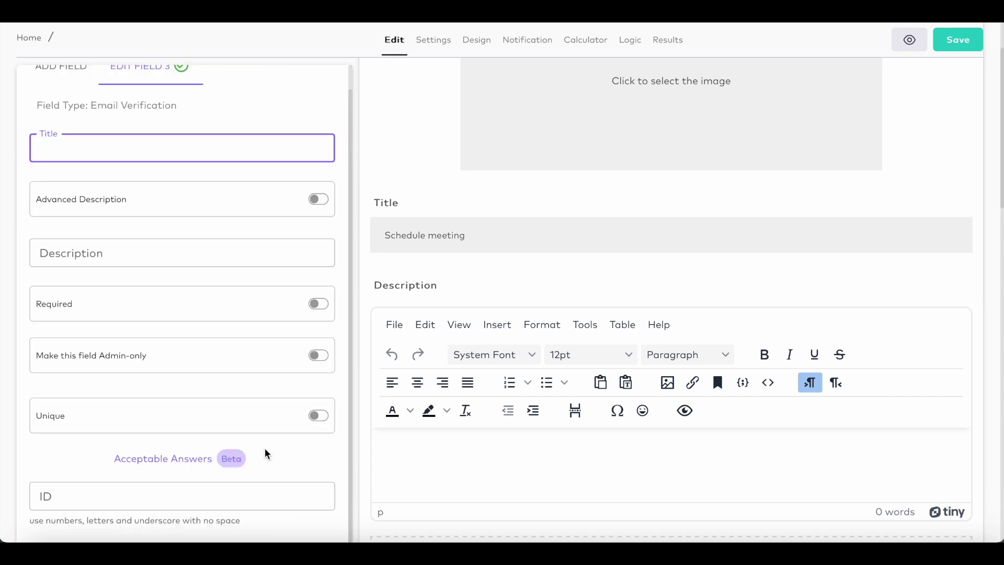
pyautogui.click(73, 143)
pyautogui.write('Email')
pyautogui.click(61, 66)
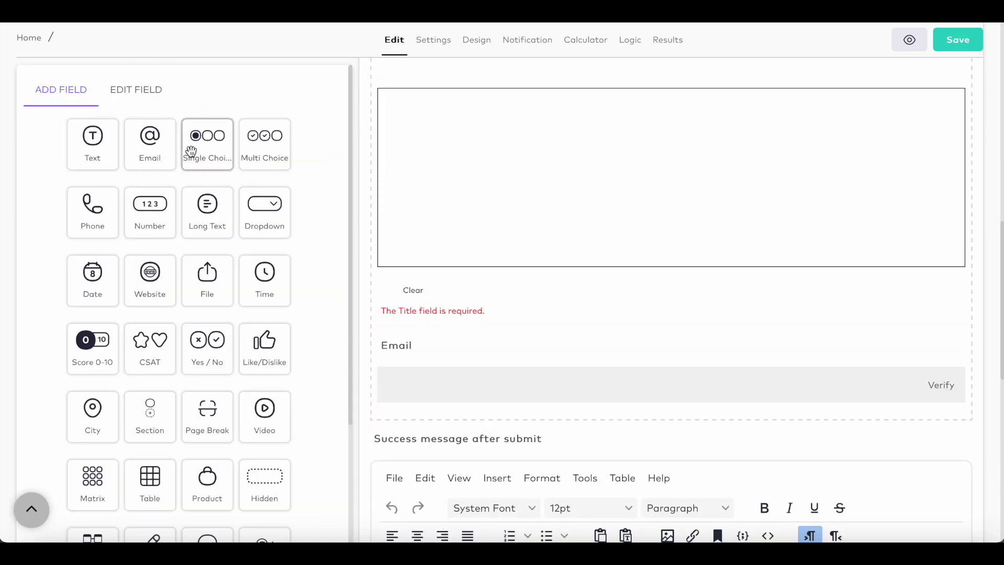
# - Add a single-choice question 'Gender' with options Male and Female
pyautogui.click(191, 151)
pyautogui.write('Gender')
pyautogui.scroll(-1, 174, 296)
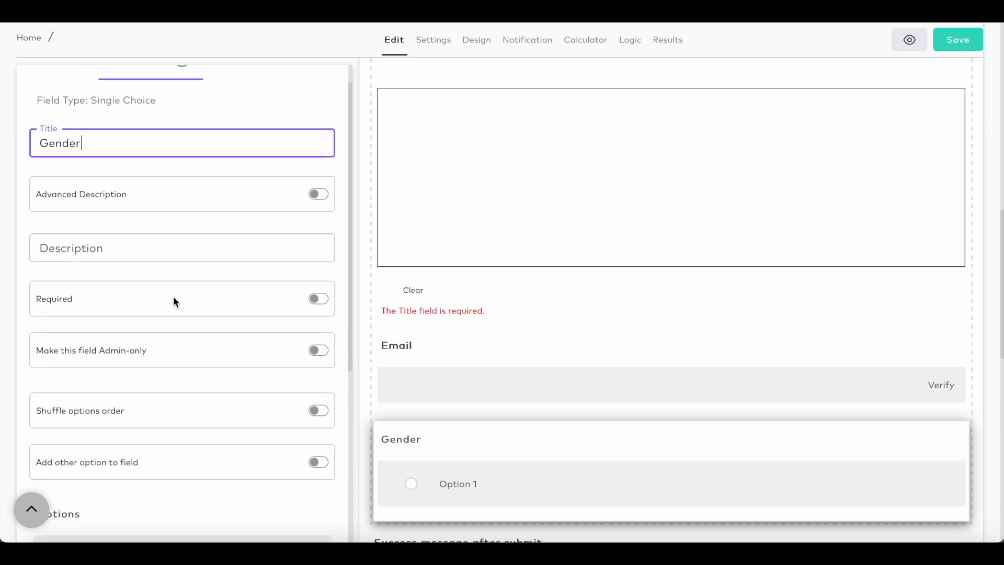
pyautogui.scroll(-5, 173, 302)
pyautogui.click(298, 273)
pyautogui.write('Male')
pyautogui.click(81, 362)
pyautogui.write('Female')
pyautogui.press('Return')
pyautogui.scroll(-1, 510, 426)
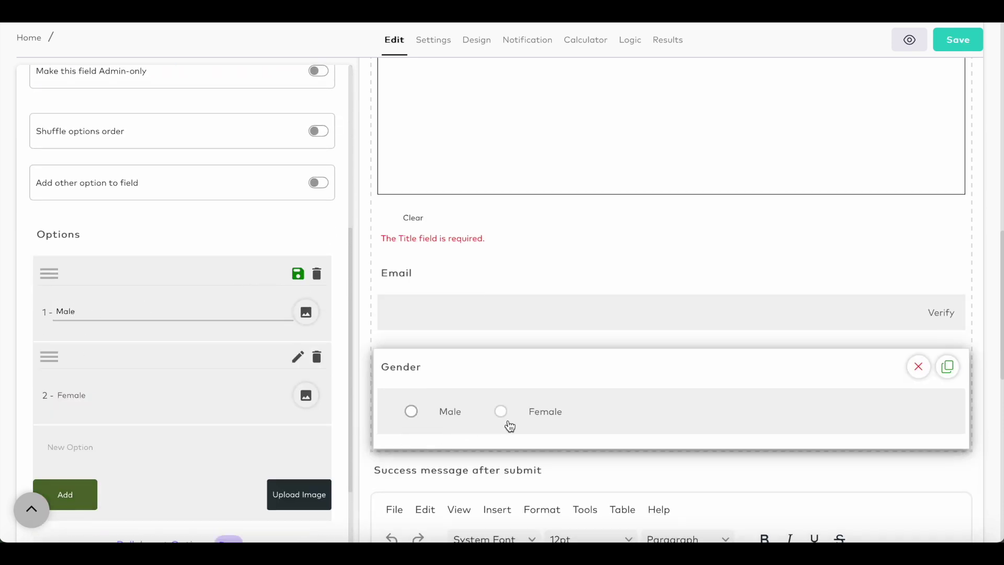
# - Make the Signature field admin-only
pyautogui.scroll(-2, 316, 268)
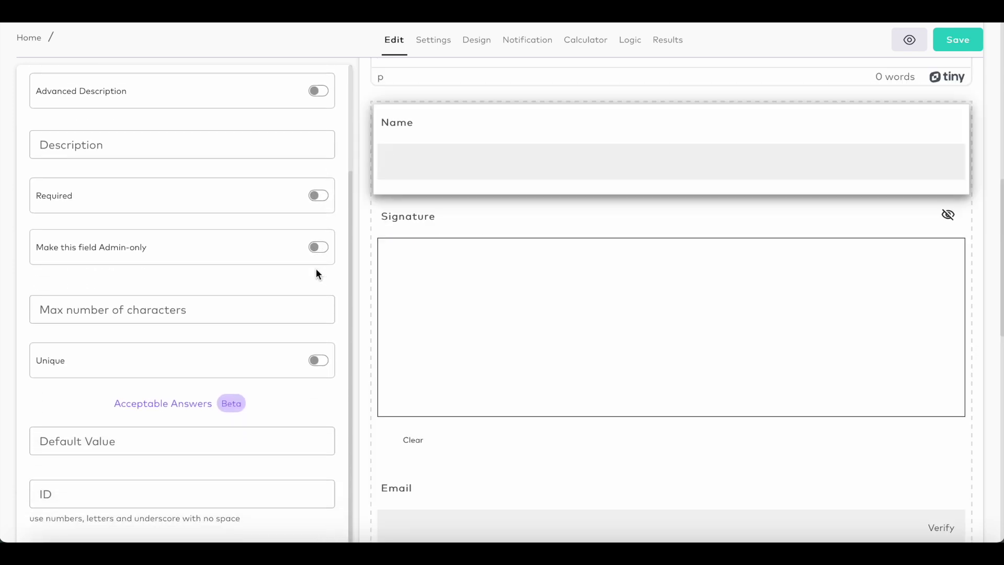
pyautogui.click(287, 446)
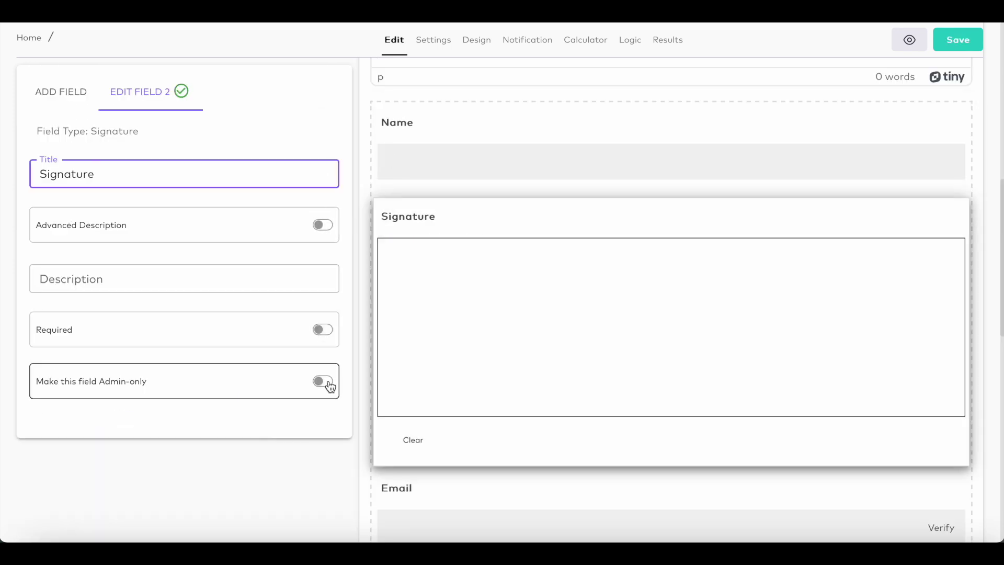
pyautogui.click(329, 386)
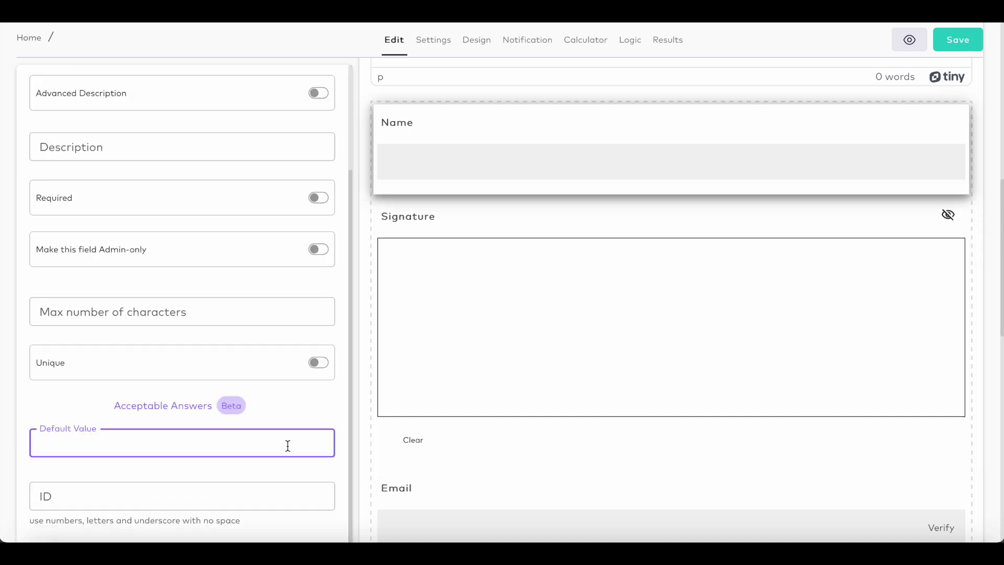
# - Enable an advanced description on the Name field and insert an uploaded picture into it
pyautogui.scroll(1, 291, 310)
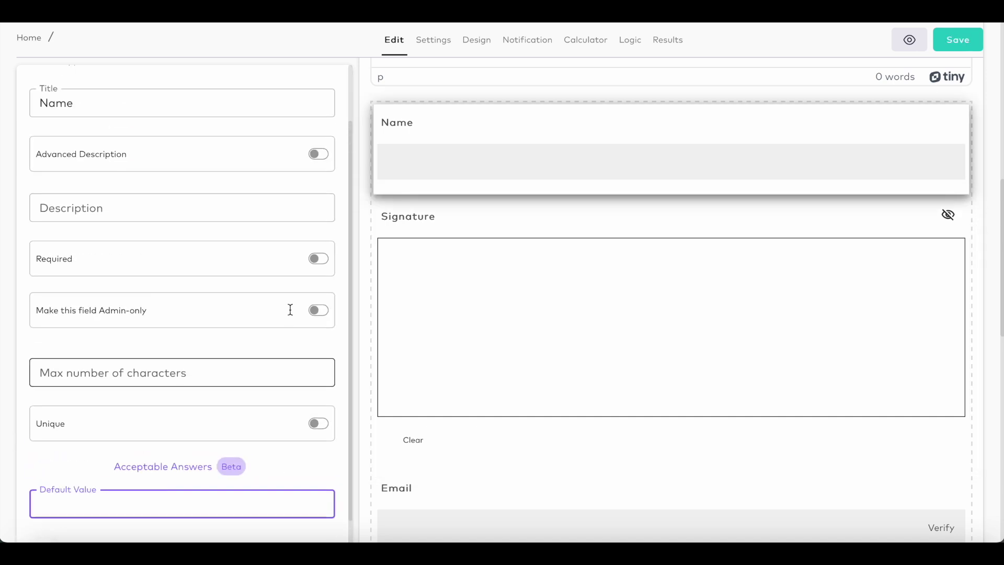
pyautogui.click(320, 178)
pyautogui.click(123, 262)
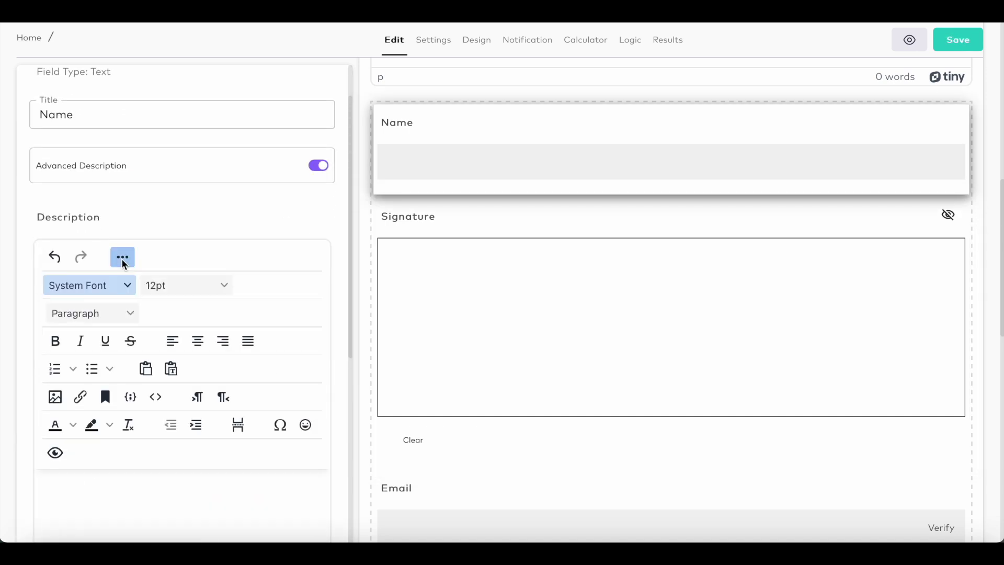
pyautogui.scroll(-3, 123, 262)
pyautogui.click(79, 259)
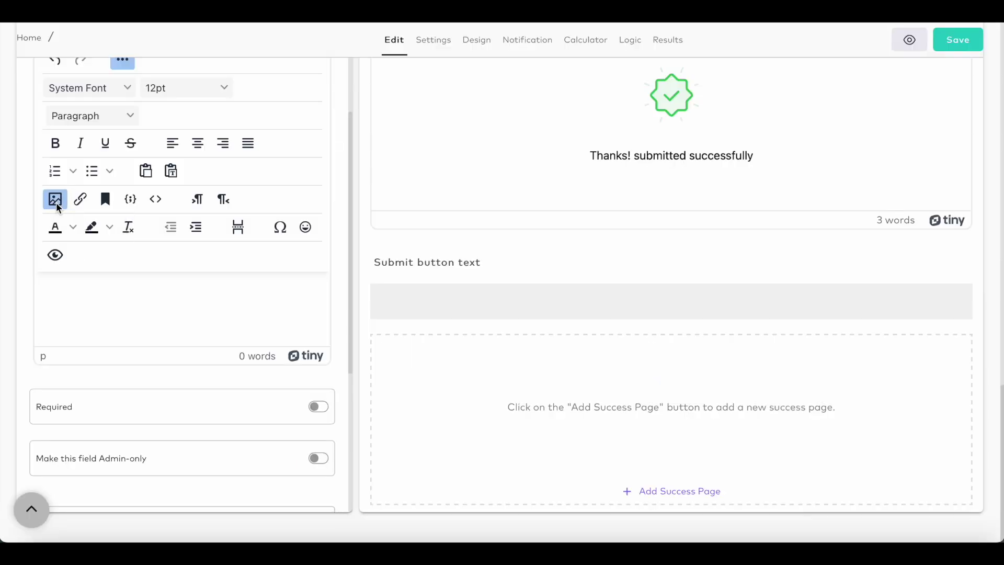
pyautogui.click(55, 199)
pyautogui.click(356, 220)
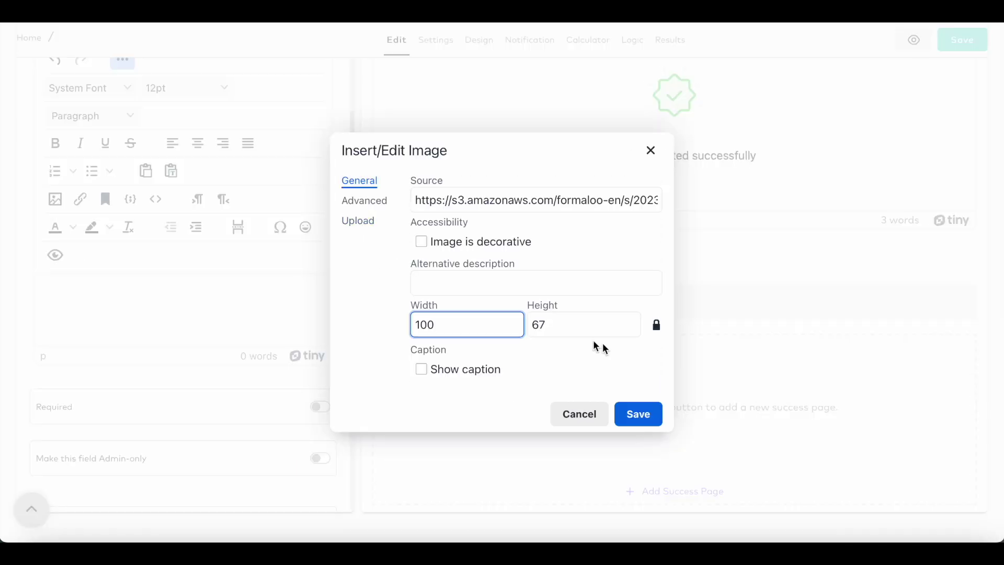
pyautogui.click(654, 414)
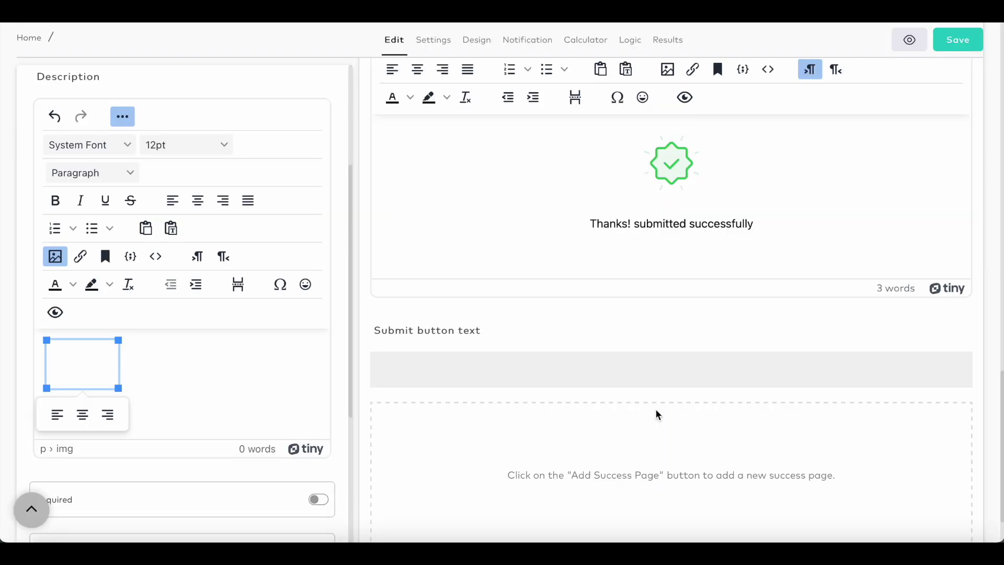
pyautogui.scroll(10, 537, 397)
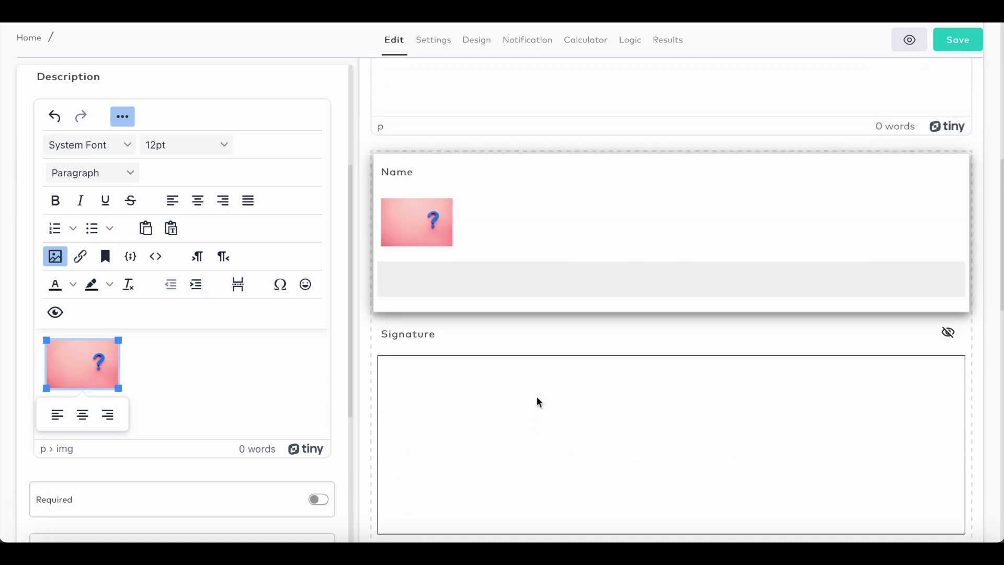
# - Restrict the Email field's acceptable answers to one specific e-mail address and save
pyautogui.scroll(-5, 422, 253)
pyautogui.click(478, 331)
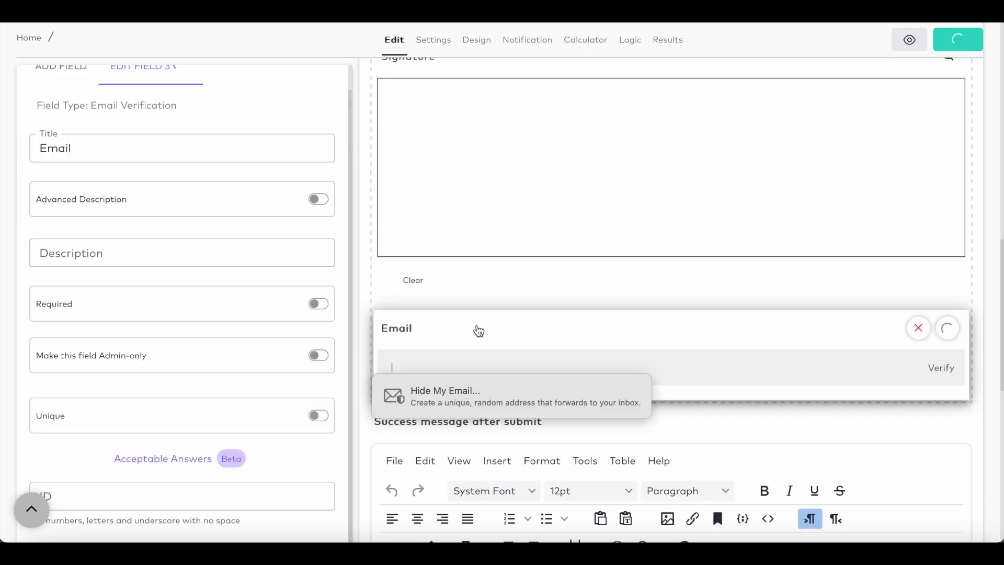
pyautogui.scroll(-2, 476, 330)
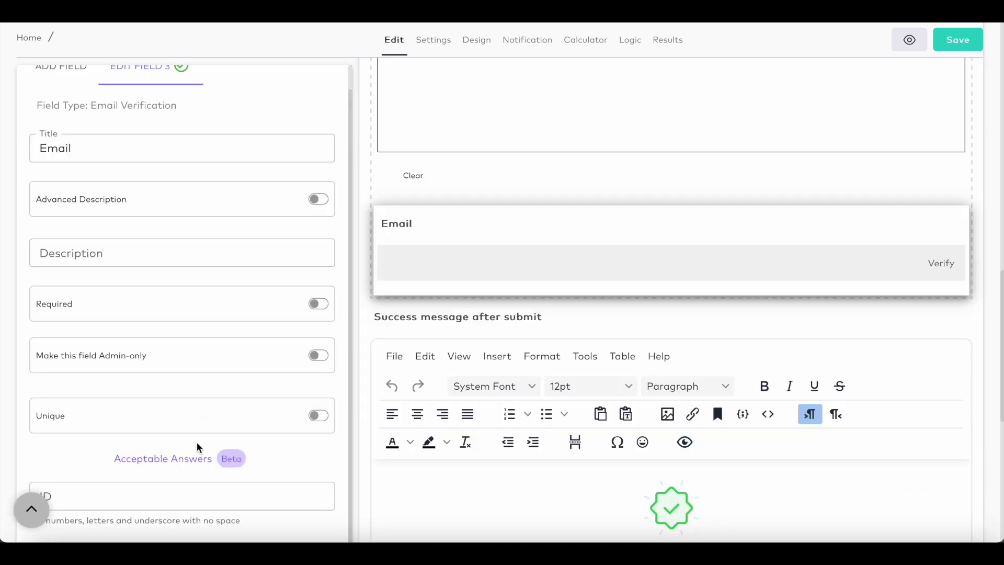
pyautogui.click(189, 460)
pyautogui.click(350, 311)
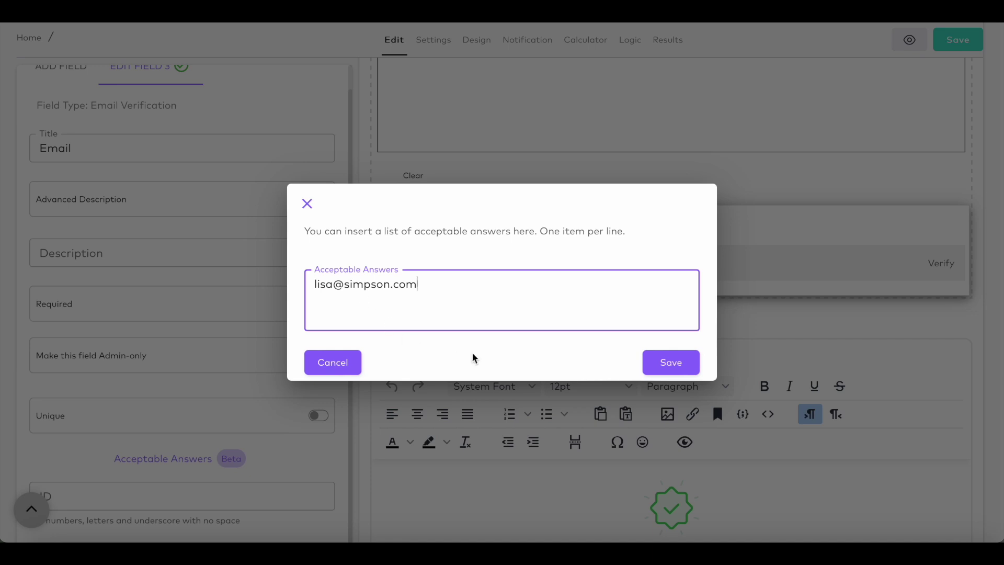
pyautogui.click(661, 373)
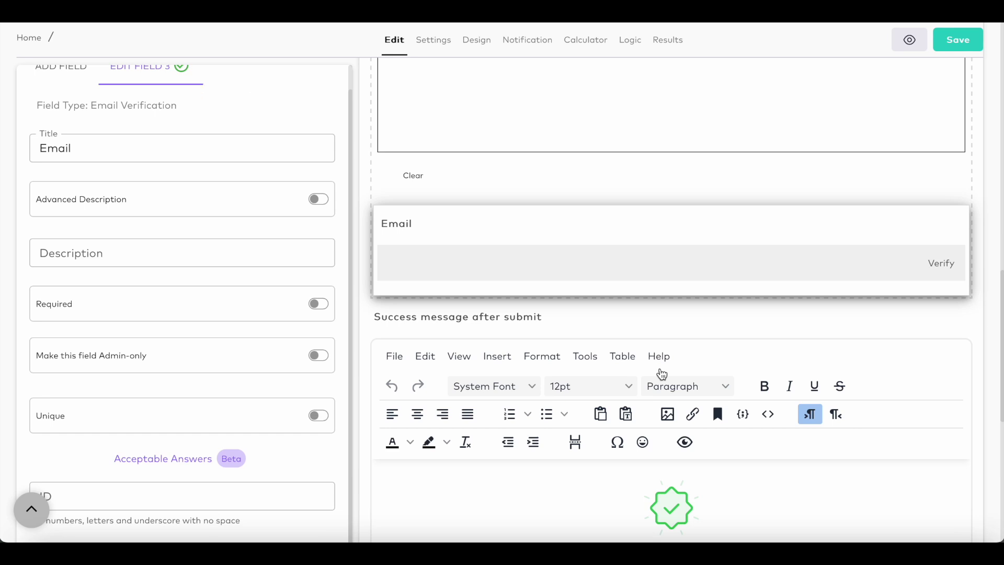
pyautogui.scroll(3, 661, 373)
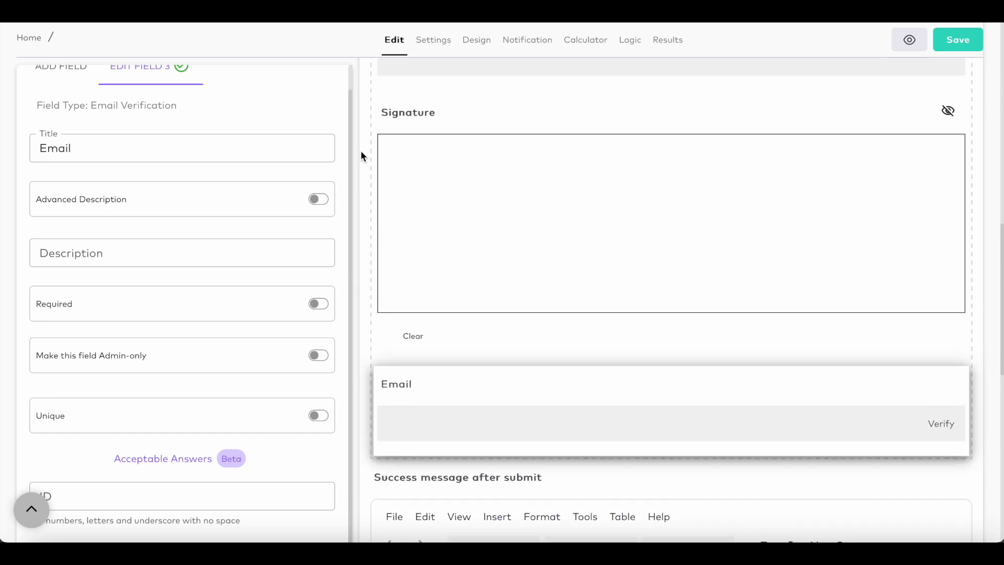
# - Change the form's address slug from zync7 to 'schedulemeeting' and save the form
pyautogui.click(435, 40)
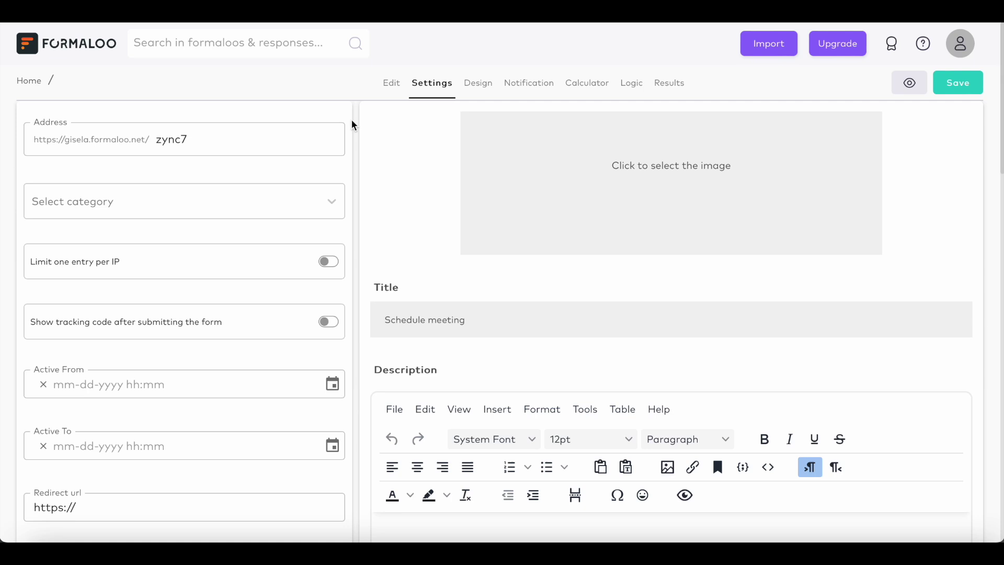
pyautogui.moveTo(206, 137); pyautogui.dragTo(159, 132)
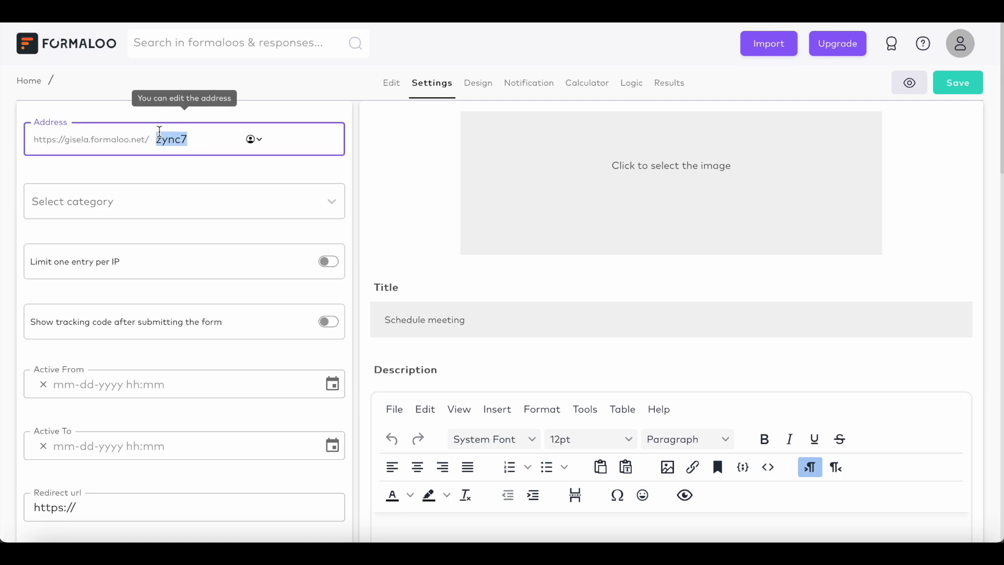
pyautogui.write('schedulemeeting')
pyautogui.press('Tab')
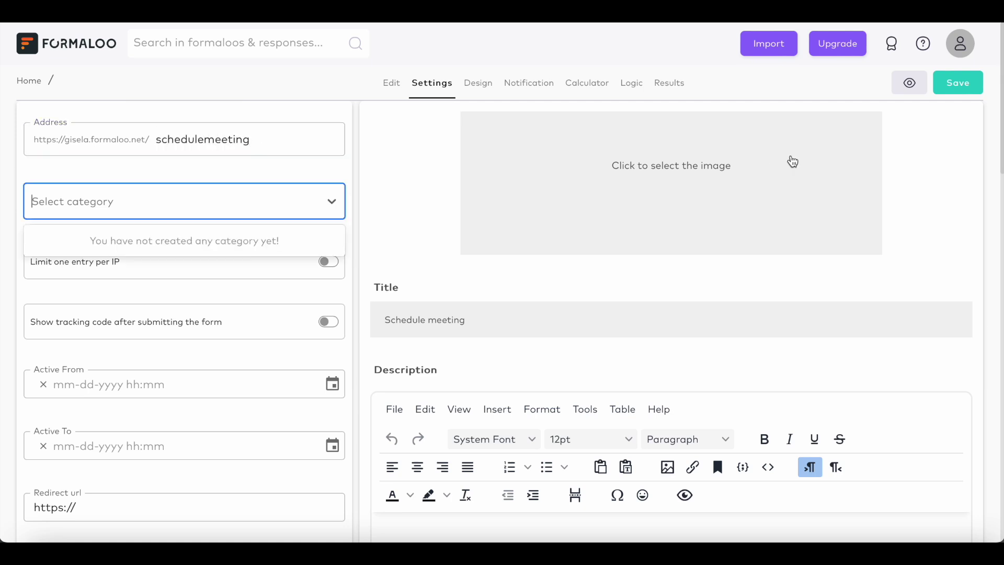
pyautogui.click(962, 93)
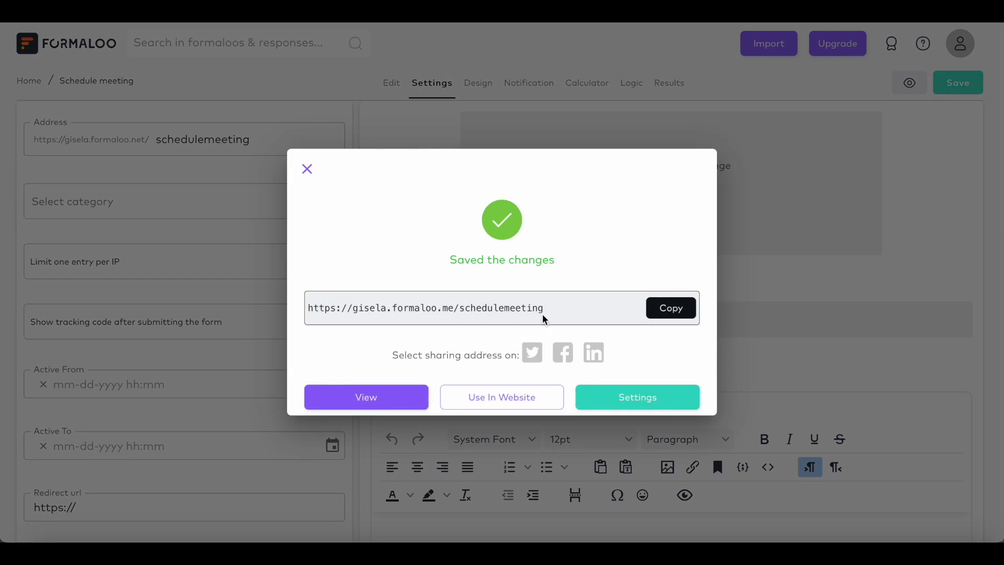
pyautogui.click(307, 169)
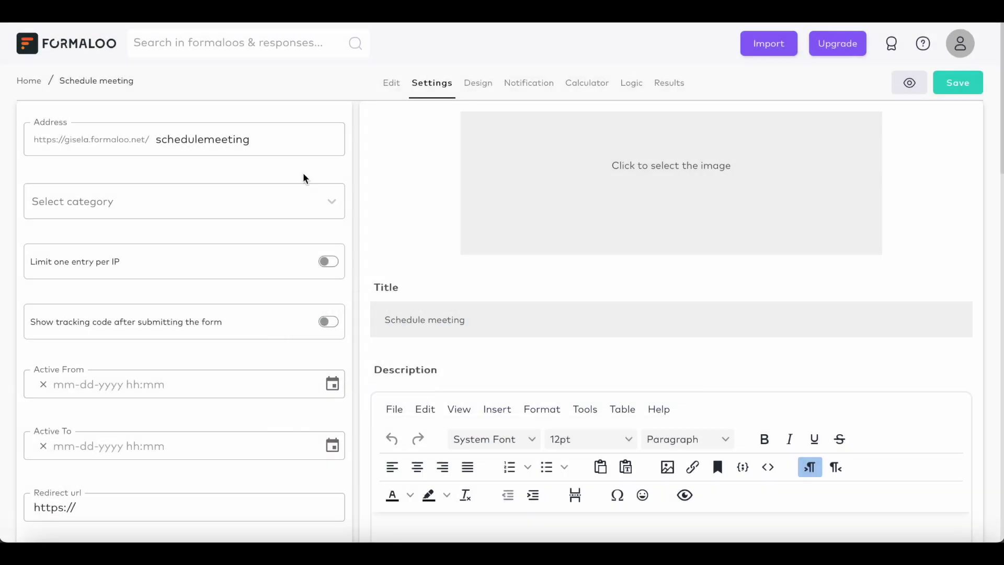
# - Limit the form to one entry per IP and show a tracking code after submission
pyautogui.click(335, 270)
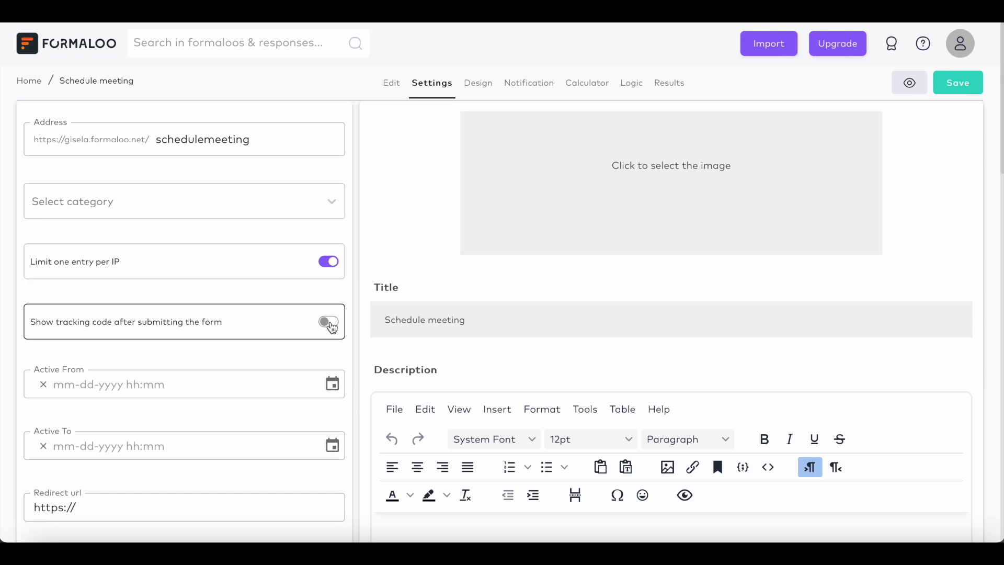
pyautogui.click(332, 332)
pyautogui.scroll(-1, 332, 331)
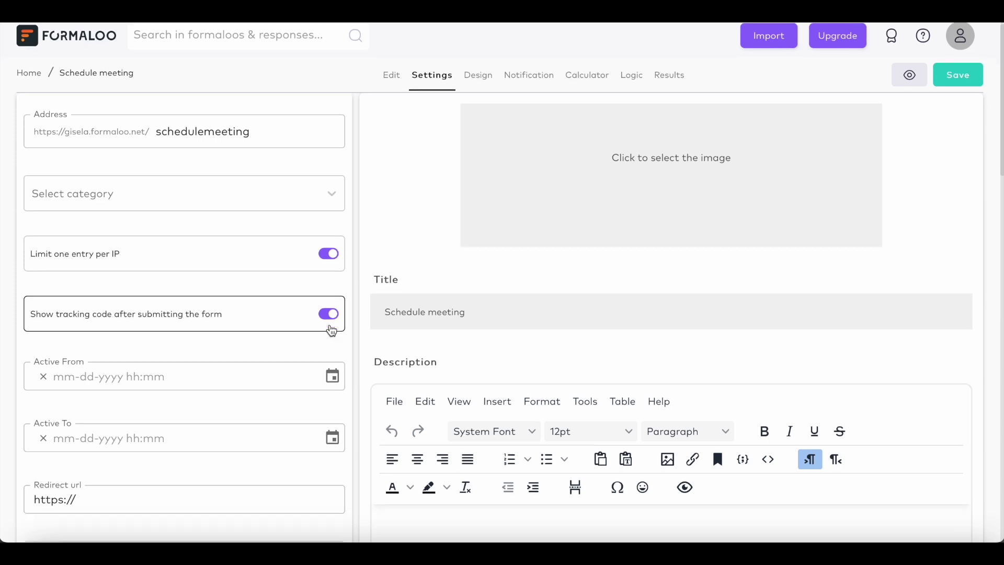
pyautogui.scroll(-1, 332, 330)
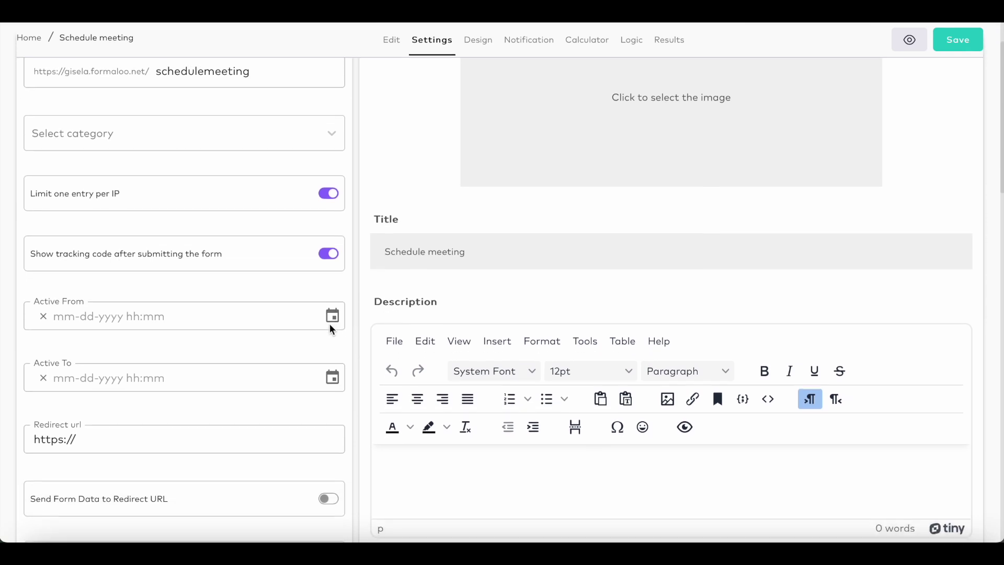
pyautogui.scroll(-1, 332, 329)
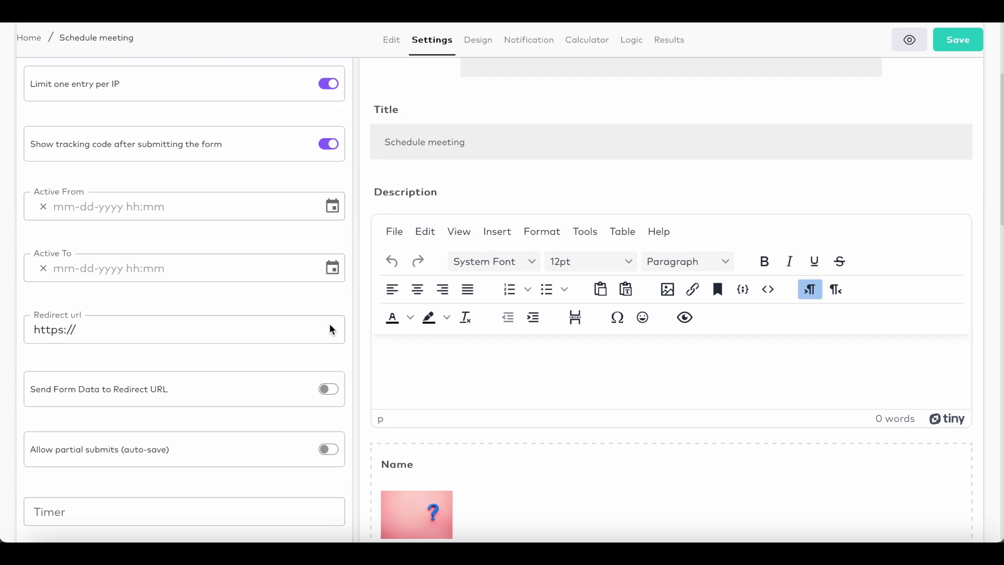
pyautogui.moveTo(289, 321)
pyautogui.scroll(3, 280, 321)
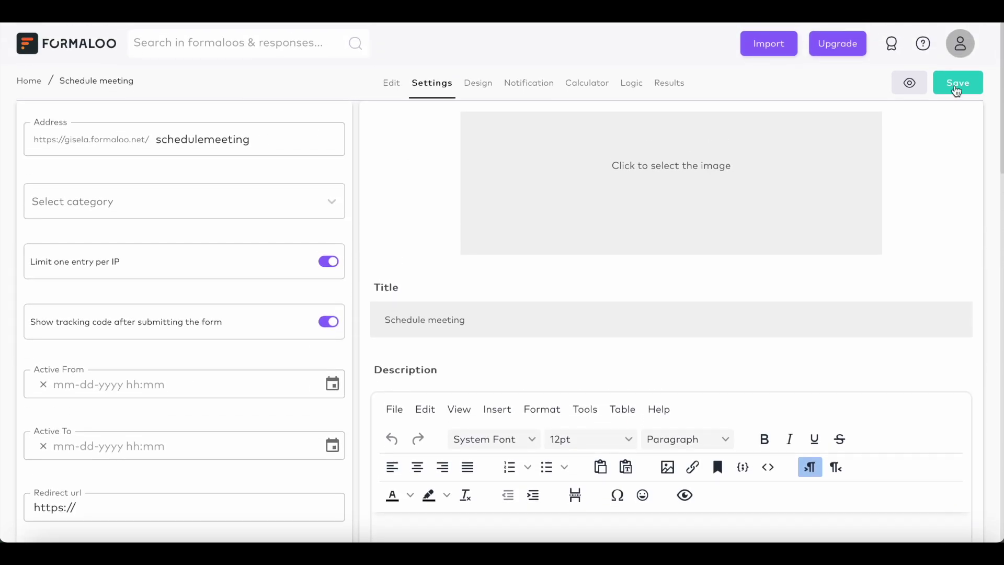
# - Save the settings and use the form's copied share link as the redirect URL
pyautogui.click(958, 83)
pyautogui.click(671, 313)
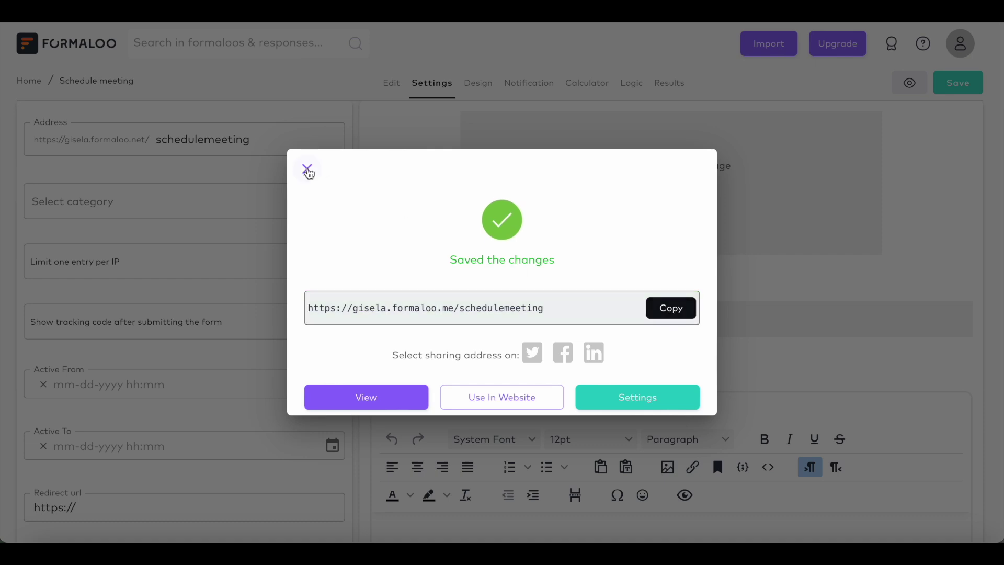
pyautogui.click(308, 169)
pyautogui.scroll(-2, 296, 310)
pyautogui.click(214, 416)
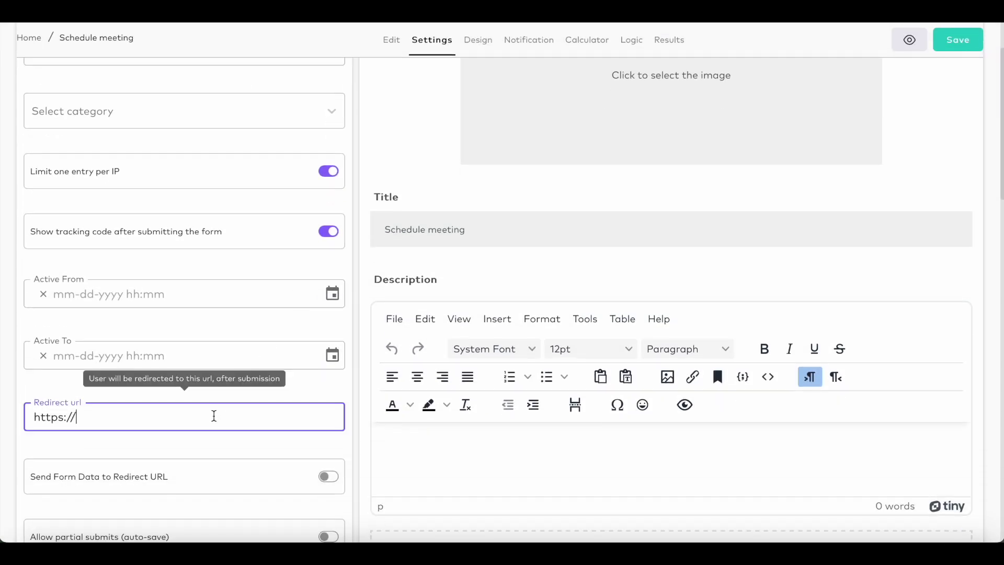
pyautogui.hotkey('ctrl', 'v')
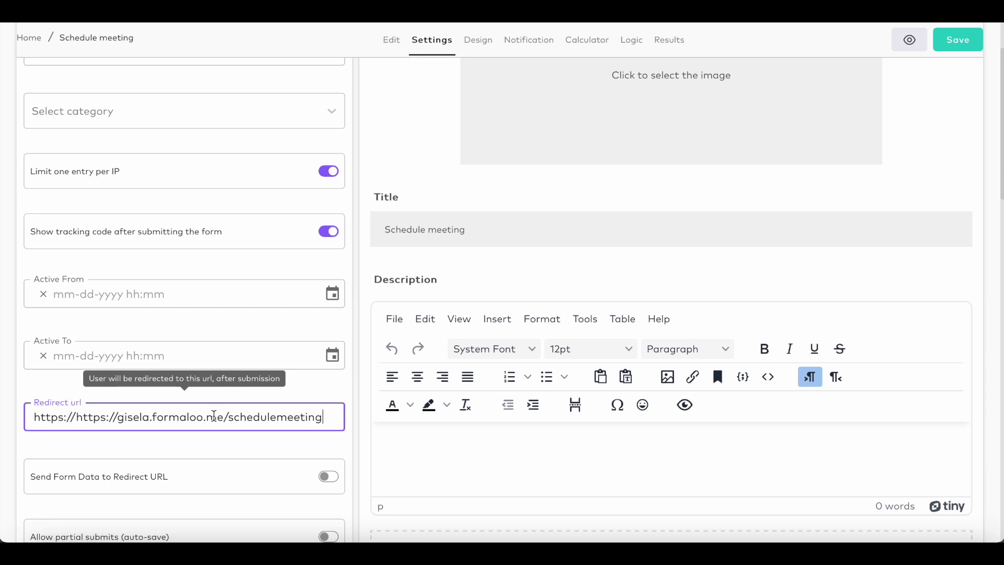
# - Enable auto-save of partial submissions and payments with Razorpay, then pick the green theme
pyautogui.scroll(-5, 214, 416)
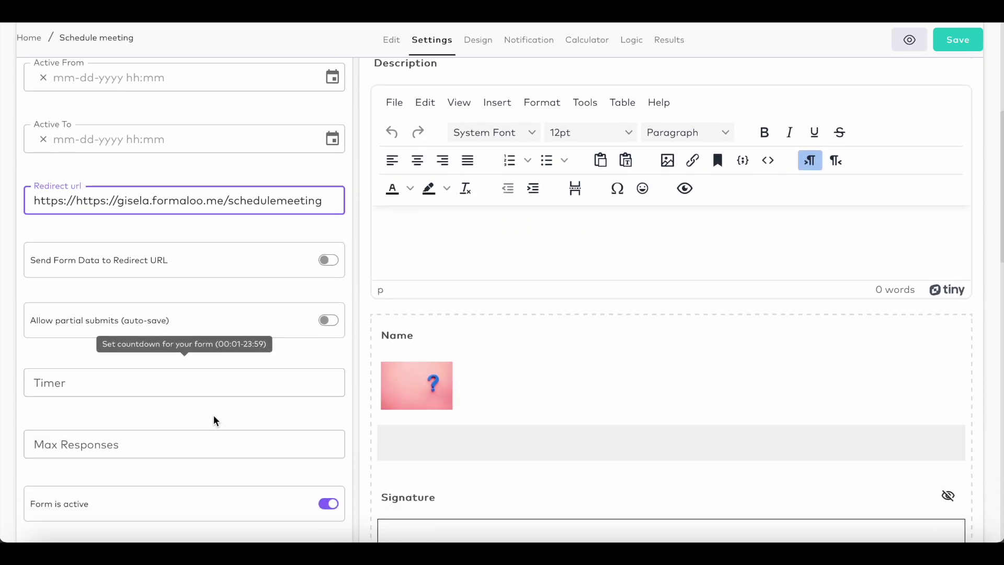
pyautogui.click(331, 325)
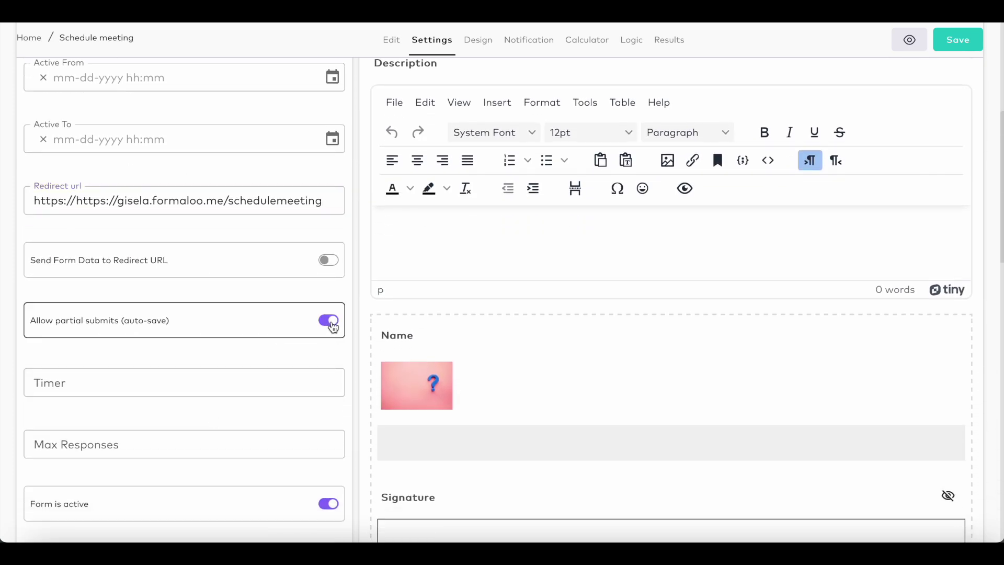
pyautogui.scroll(-4, 324, 369)
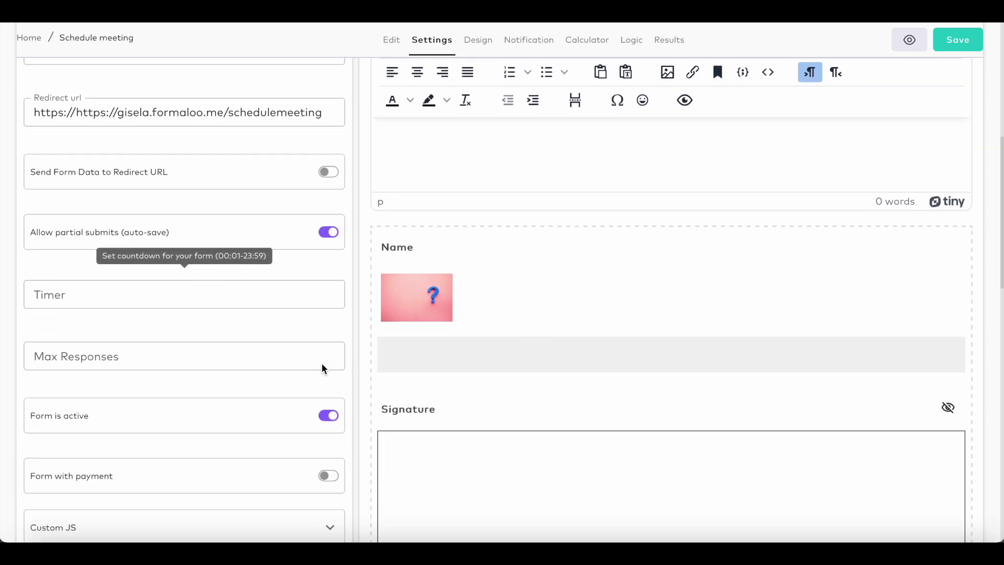
pyautogui.click(328, 372)
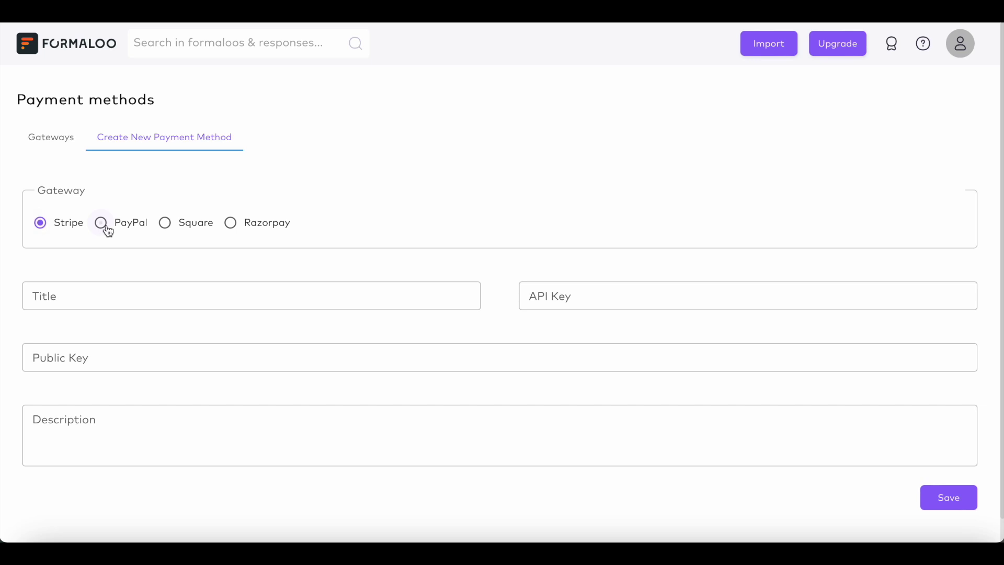
pyautogui.click(102, 225)
pyautogui.click(180, 232)
pyautogui.click(241, 232)
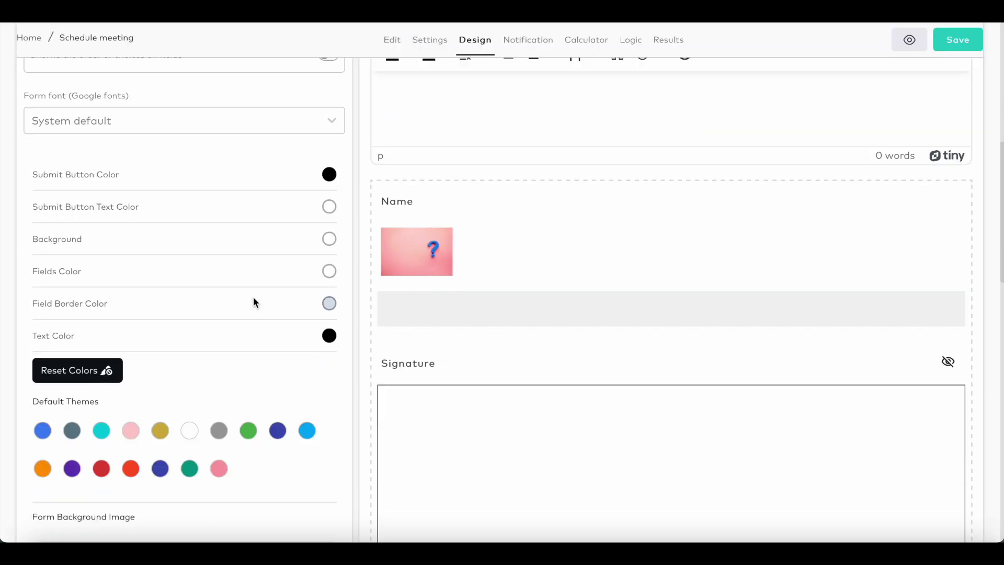
pyautogui.scroll(-3, 254, 296)
pyautogui.click(248, 347)
# - Apply the light-blue theme and a blue geometric background image
pyautogui.click(307, 347)
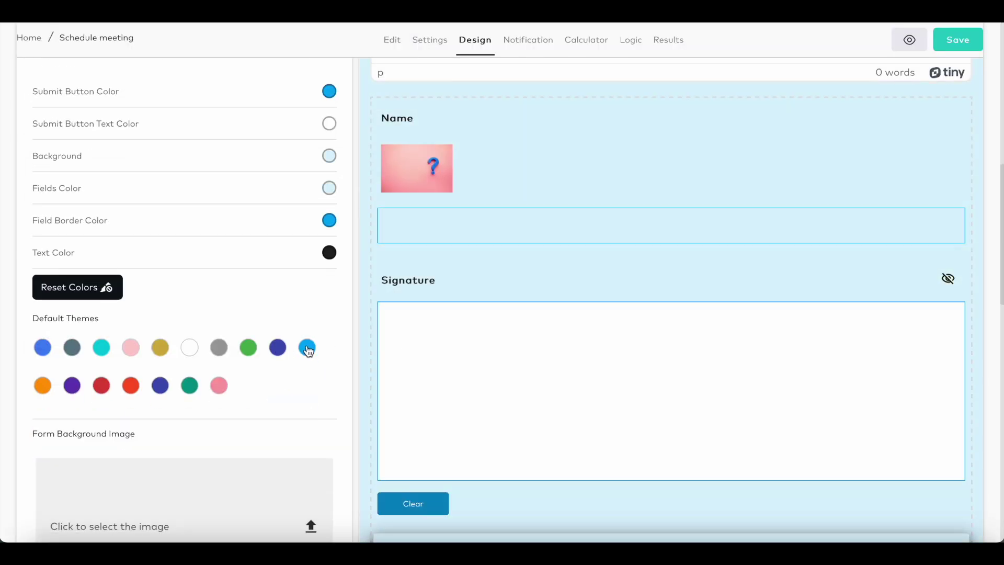
pyautogui.scroll(-3, 308, 348)
pyautogui.click(312, 374)
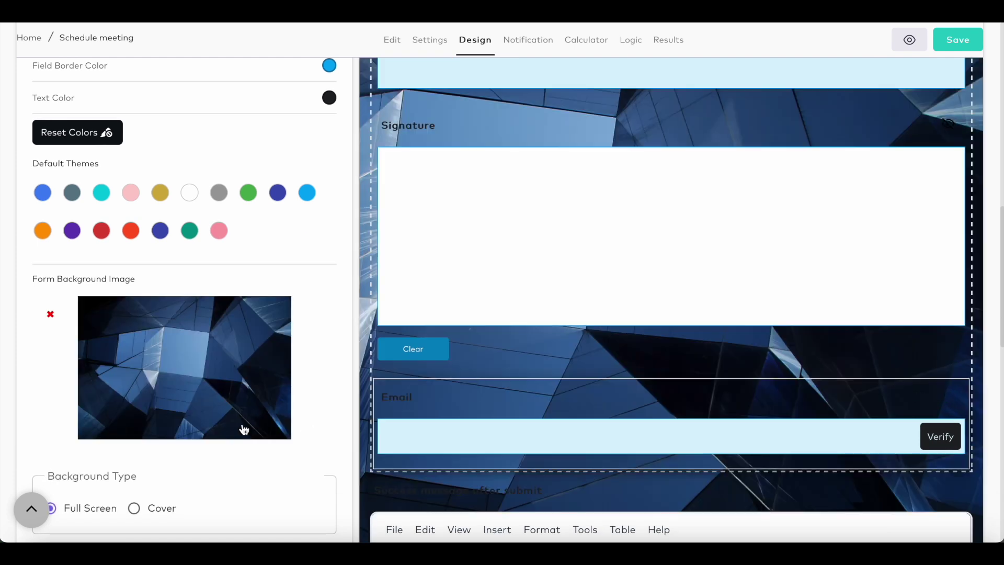
pyautogui.scroll(-5, 252, 476)
pyautogui.click(323, 397)
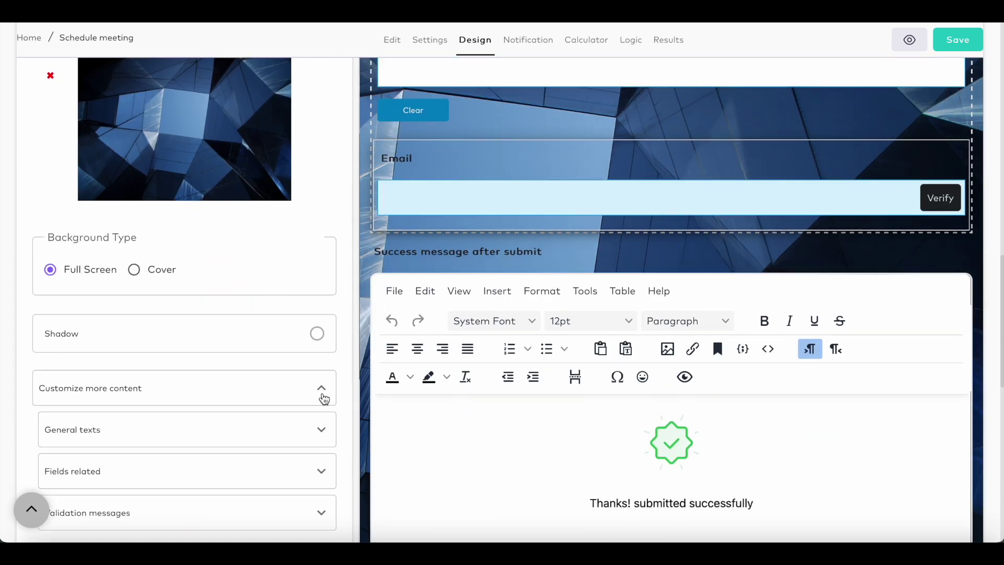
pyautogui.scroll(-3, 324, 399)
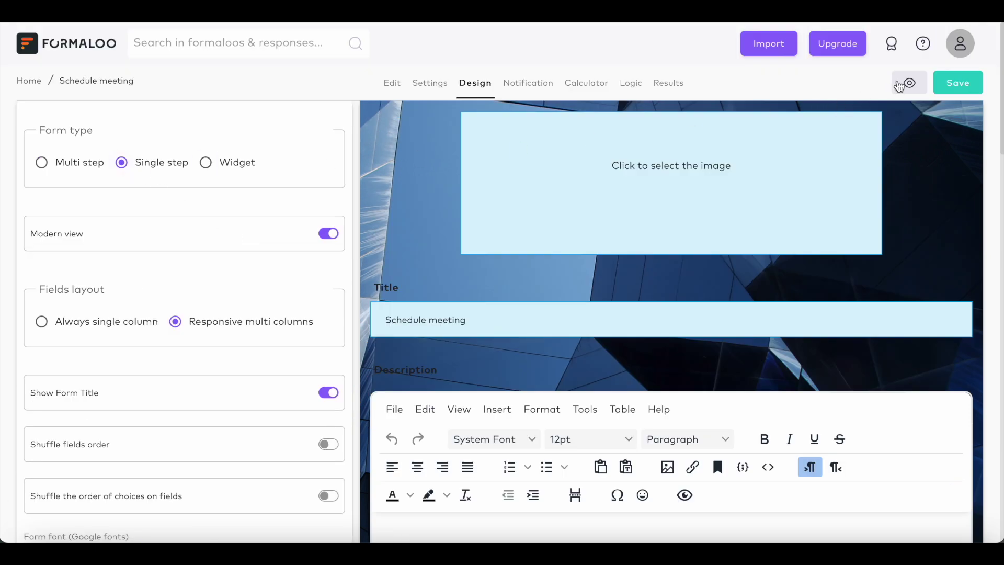
# - Make the form multi-step, preview it through the Email step, and save
pyautogui.click(899, 86)
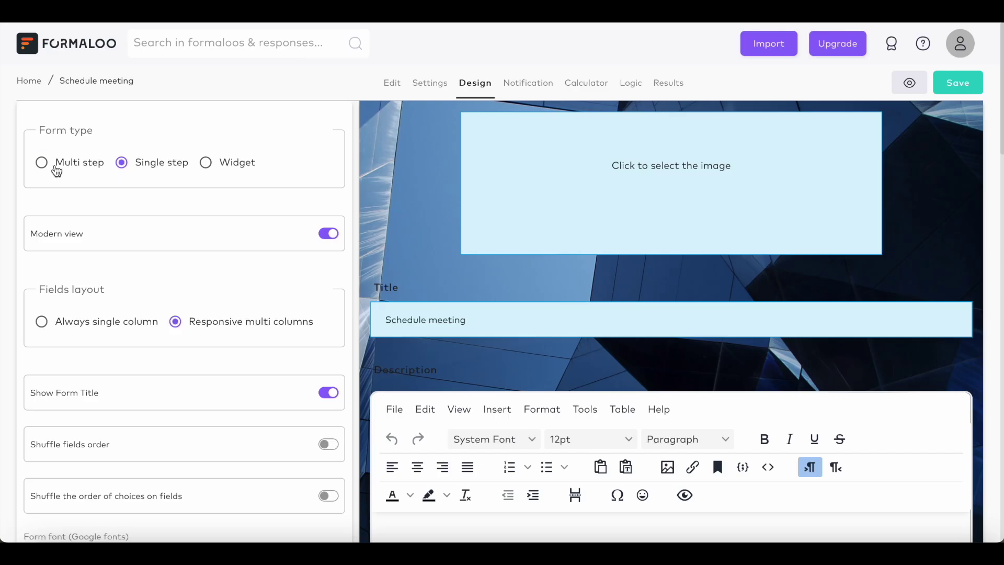
pyautogui.click(41, 162)
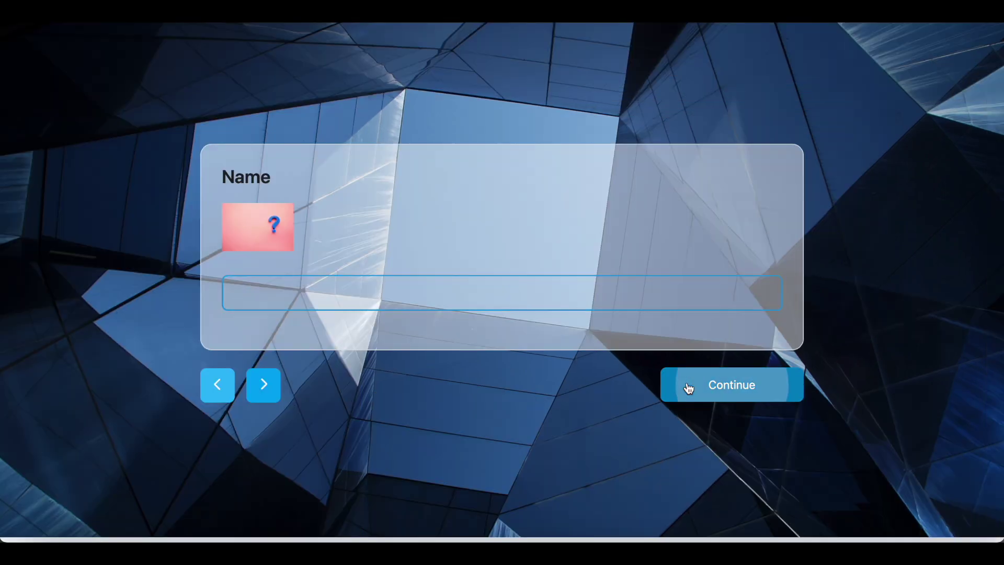
pyautogui.click(688, 388)
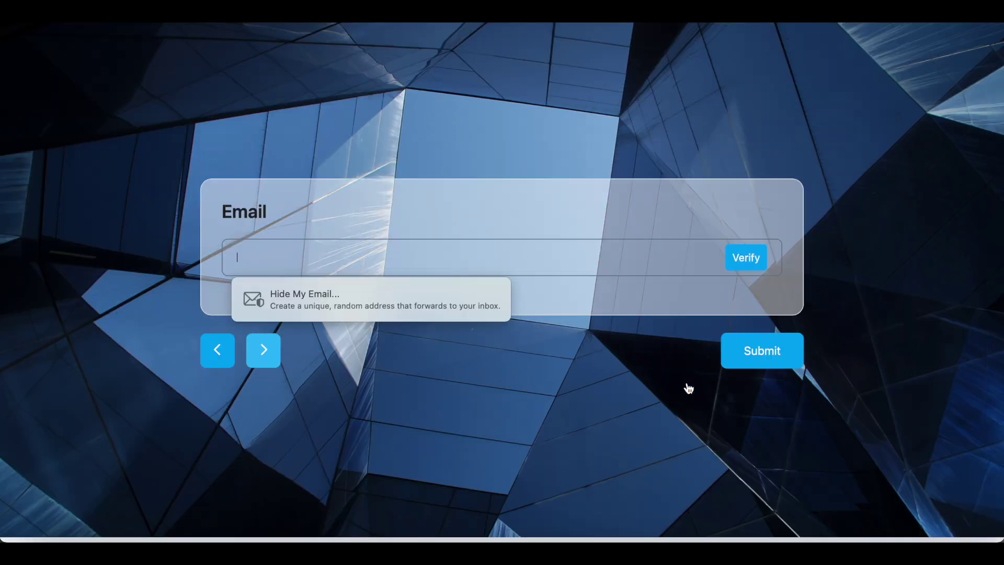
pyautogui.click(731, 354)
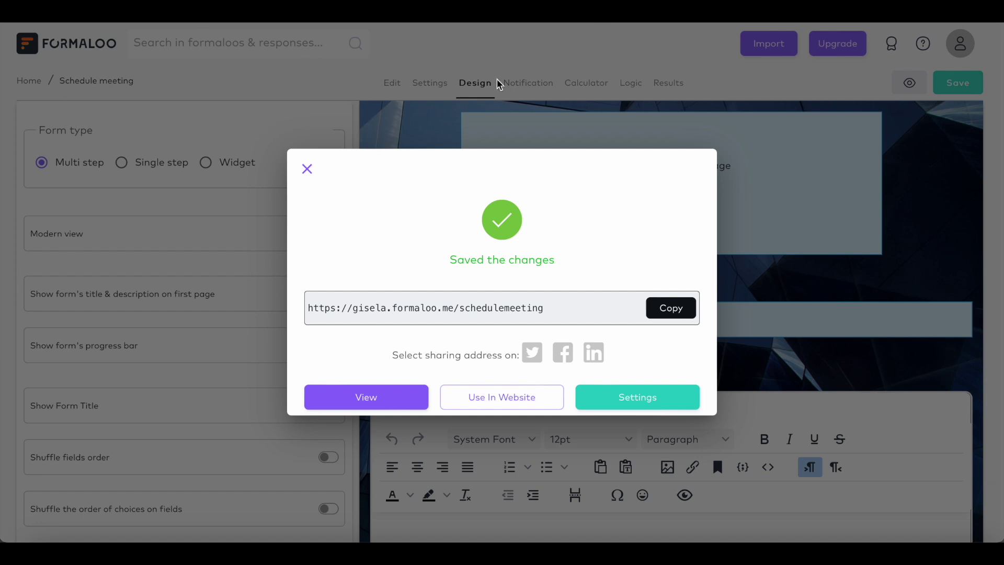
pyautogui.click(307, 168)
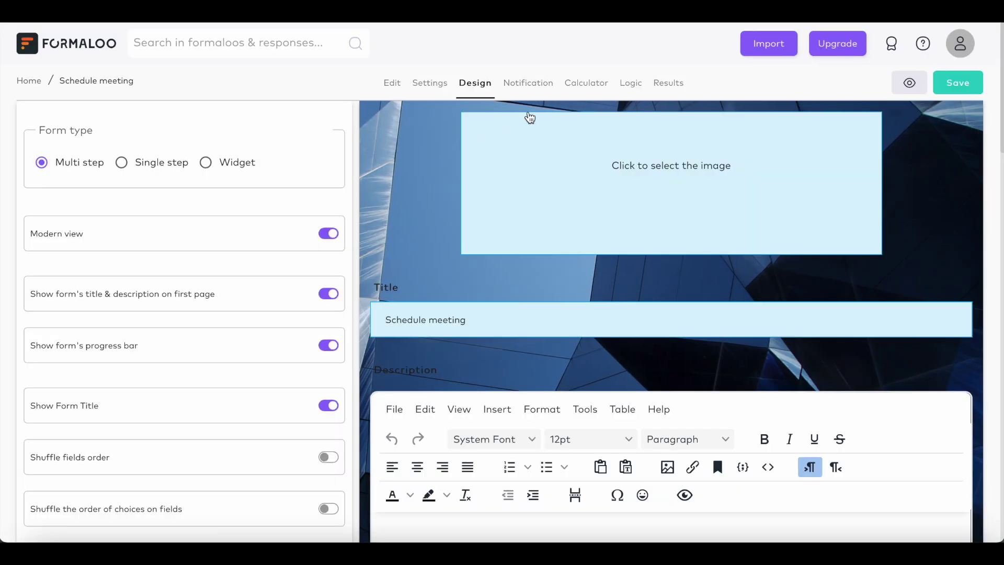
pyautogui.click(536, 92)
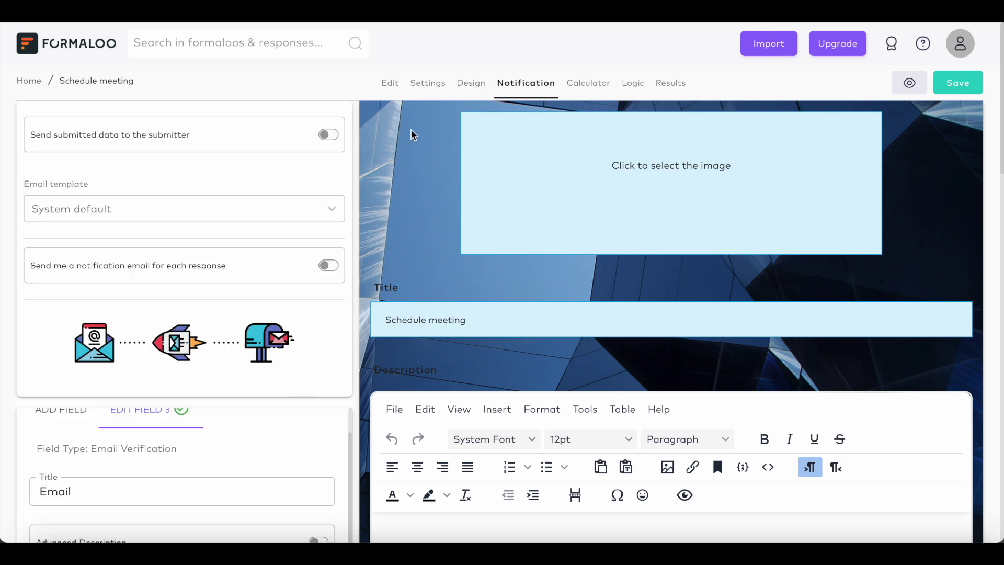
# - Enable per-response notification emails forwarded to an extra address using the custom template
pyautogui.click(328, 265)
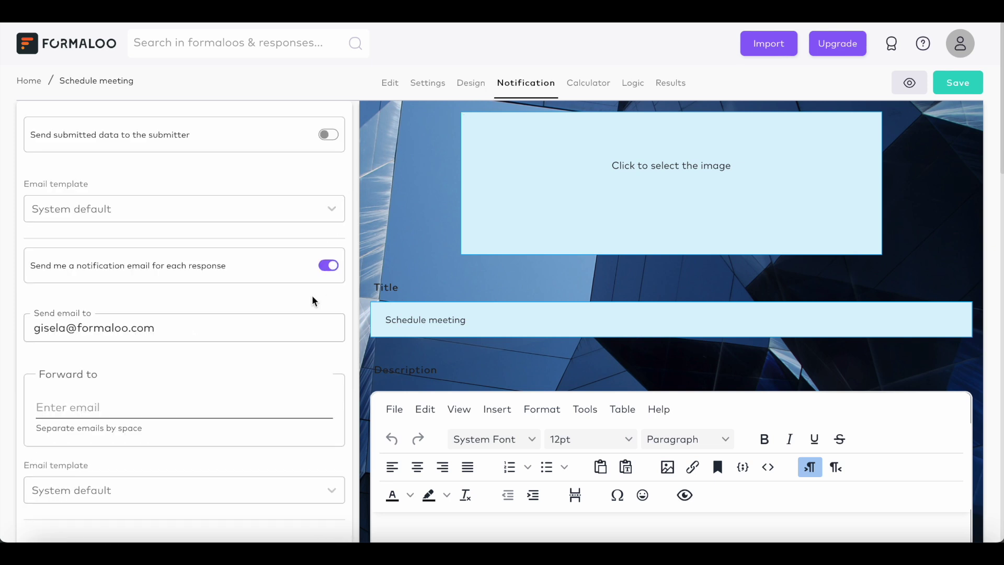
pyautogui.click(295, 325)
pyautogui.scroll(-2, 202, 385)
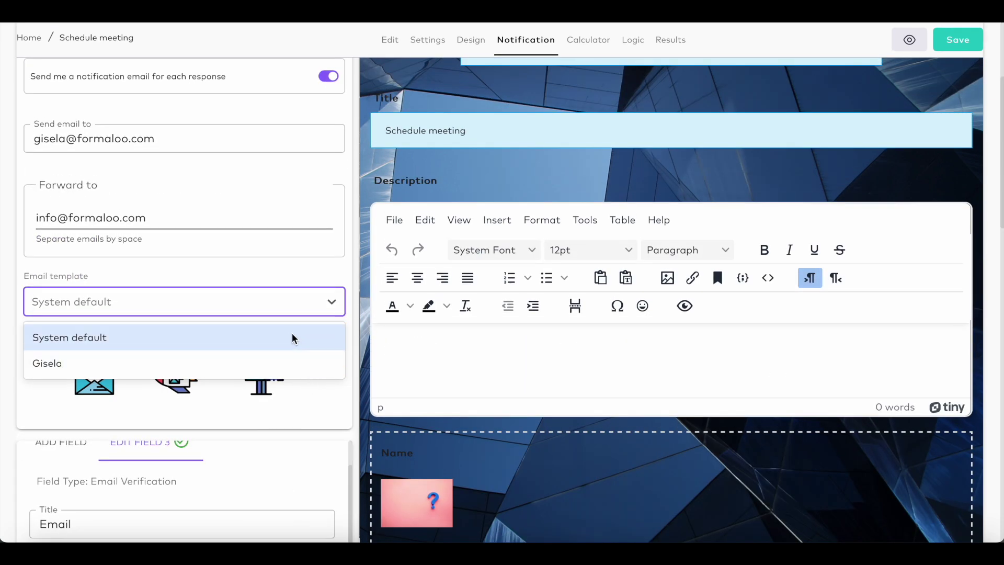
pyautogui.click(295, 360)
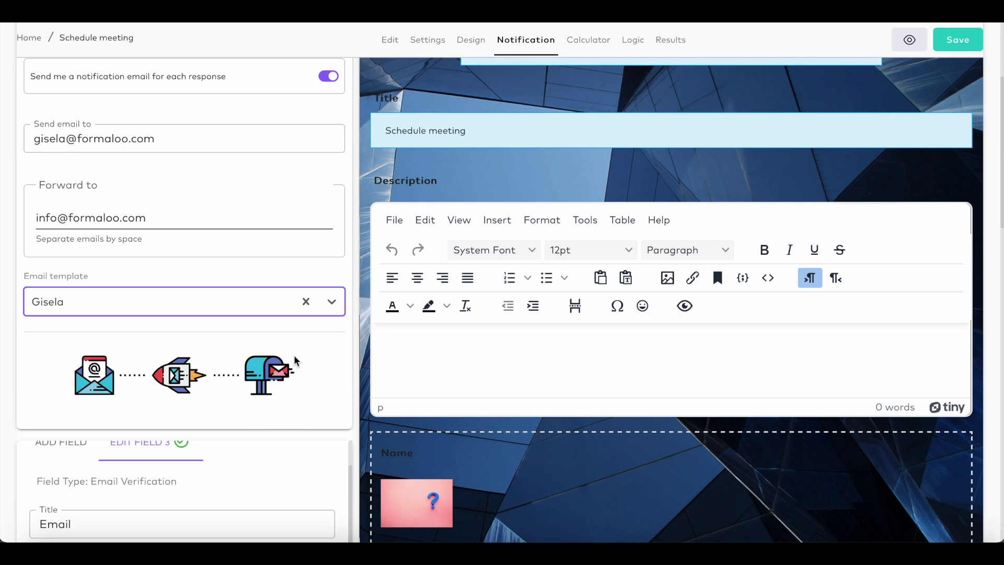
pyautogui.click(633, 42)
# - Zoom out the logic flowchart and move the Name node up and Email node down
pyautogui.click(360, 356)
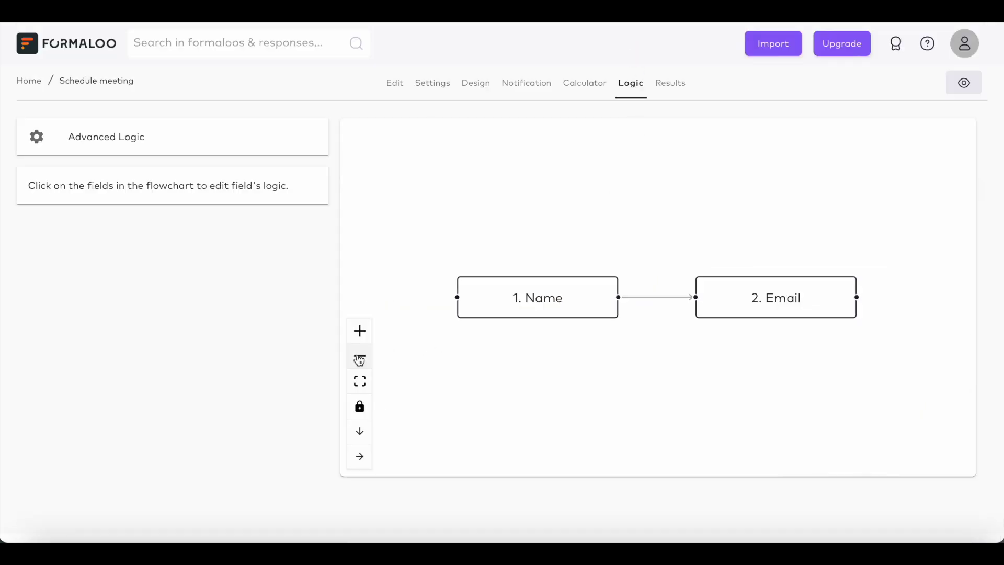
pyautogui.moveTo(556, 293); pyautogui.dragTo(562, 260)
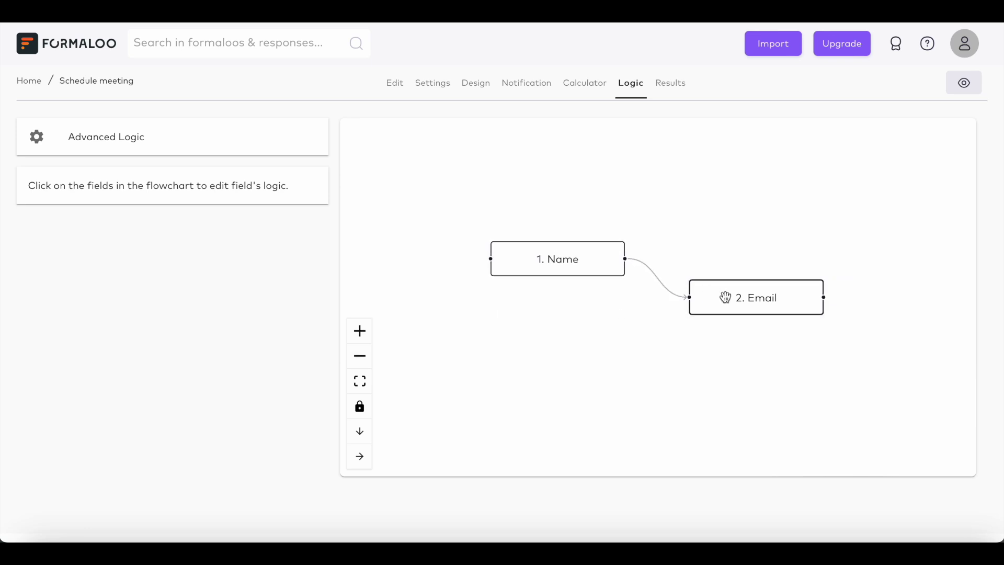
pyautogui.moveTo(726, 298); pyautogui.dragTo(727, 326)
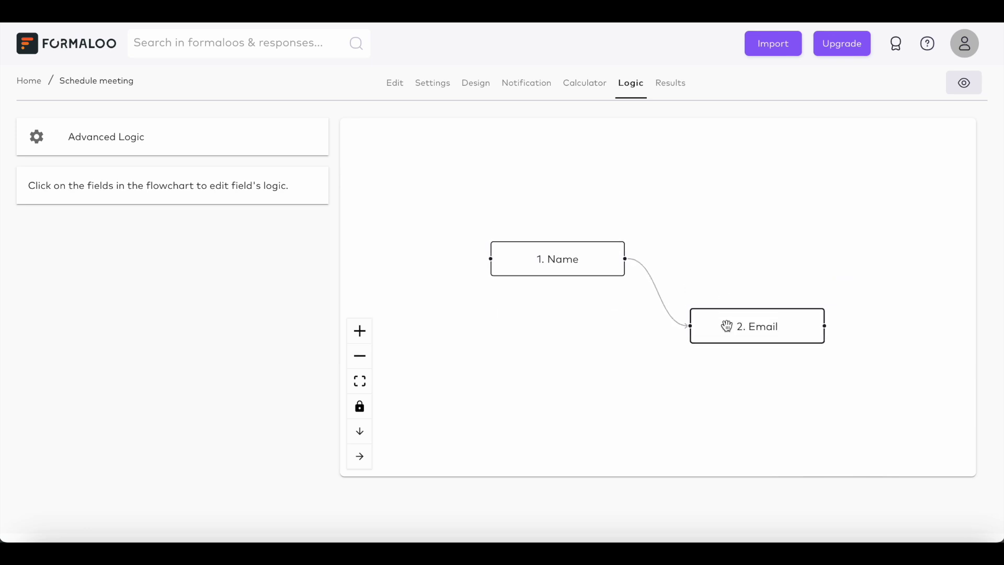
# - Draft an advanced logic rule that jumps to Email, then close the conditions editor
pyautogui.click(270, 146)
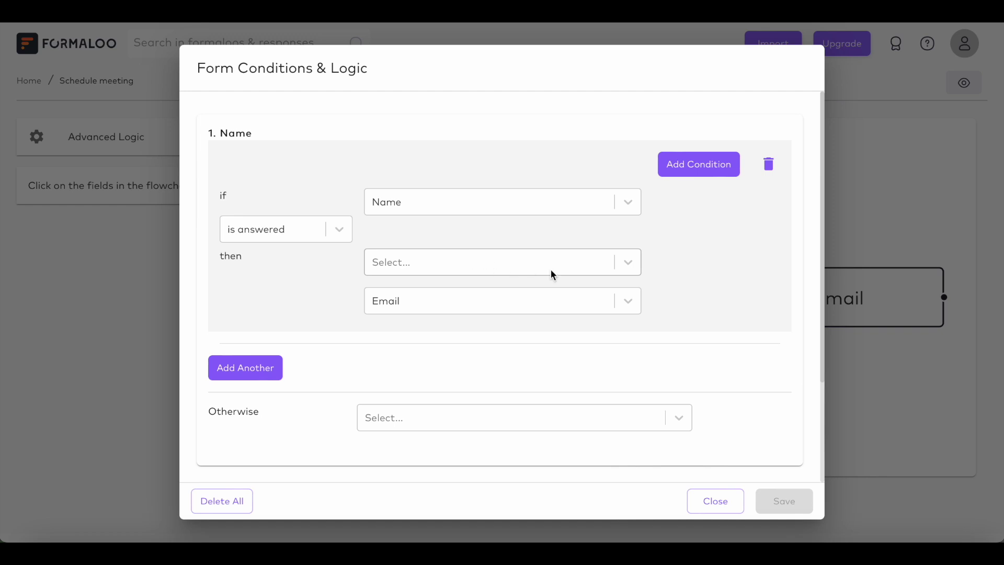
pyautogui.click(629, 263)
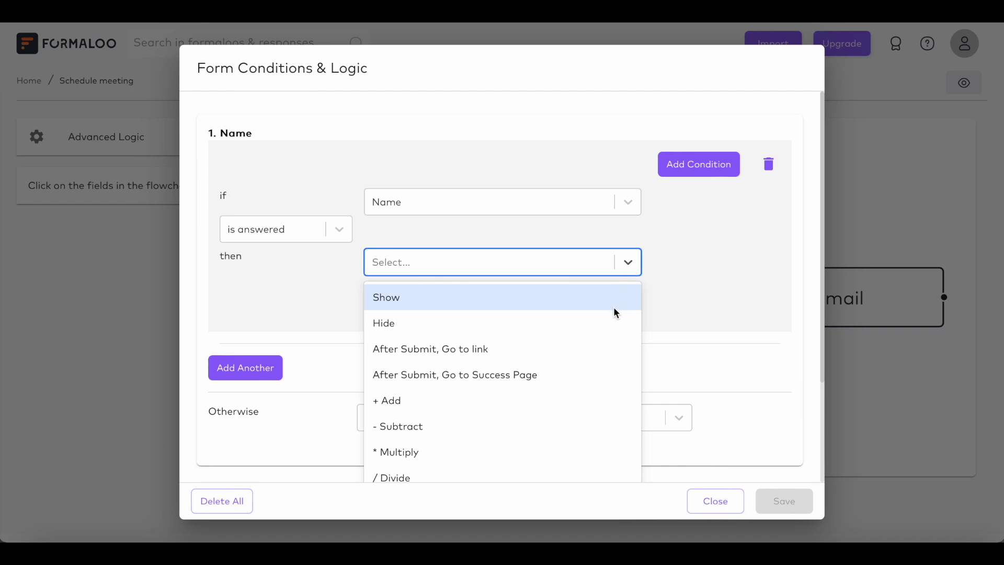
pyautogui.click(616, 323)
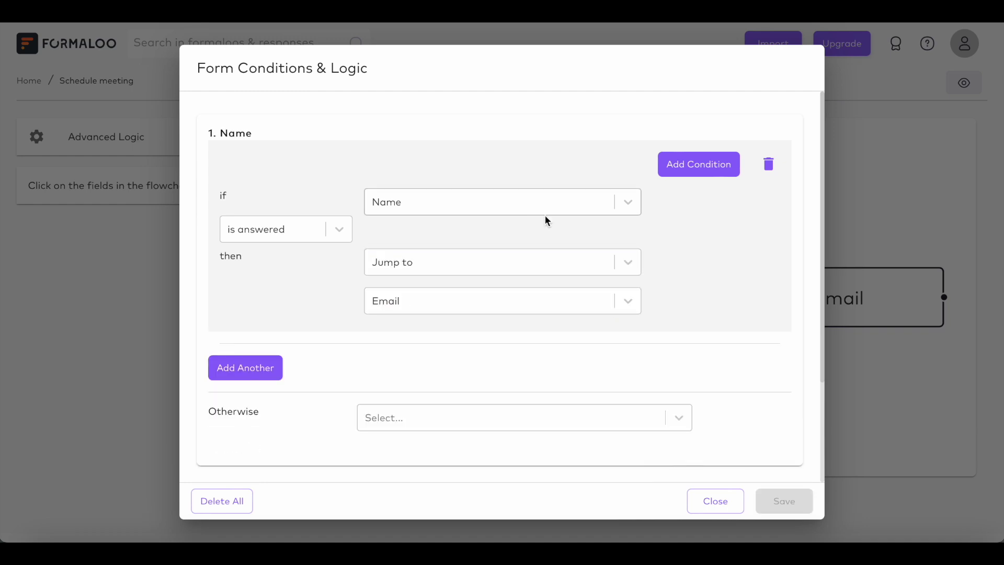
pyautogui.click(621, 265)
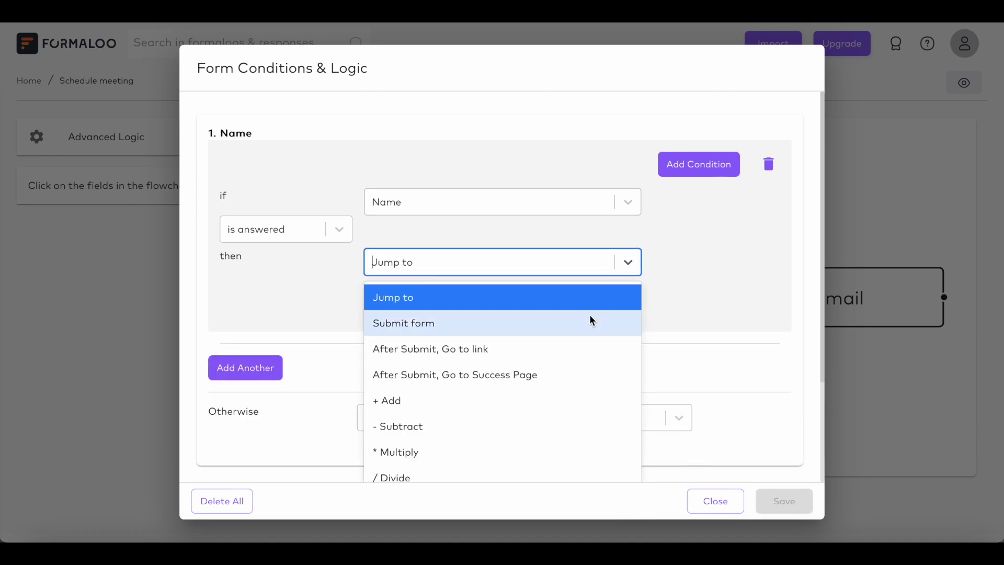
pyautogui.click(660, 294)
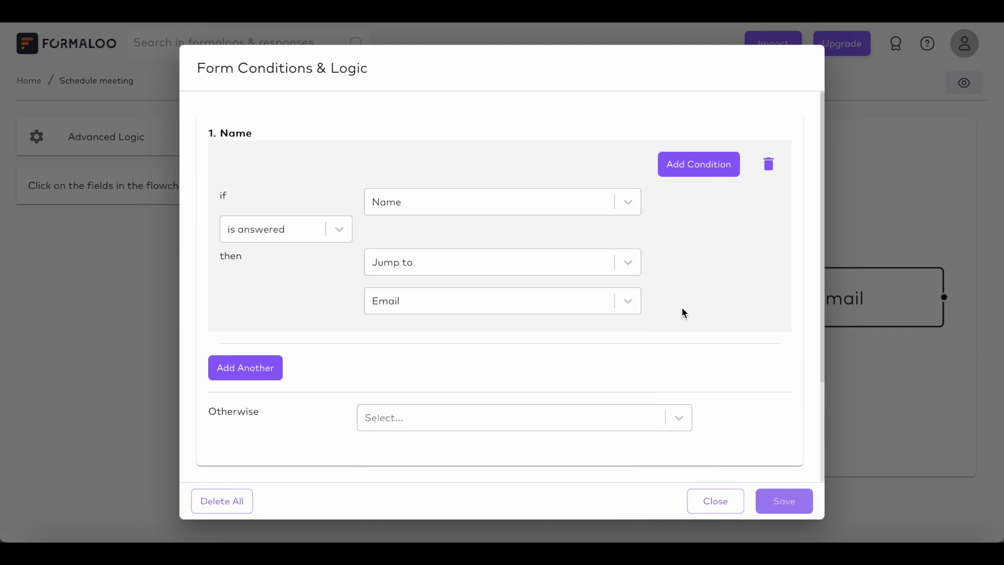
pyautogui.click(716, 501)
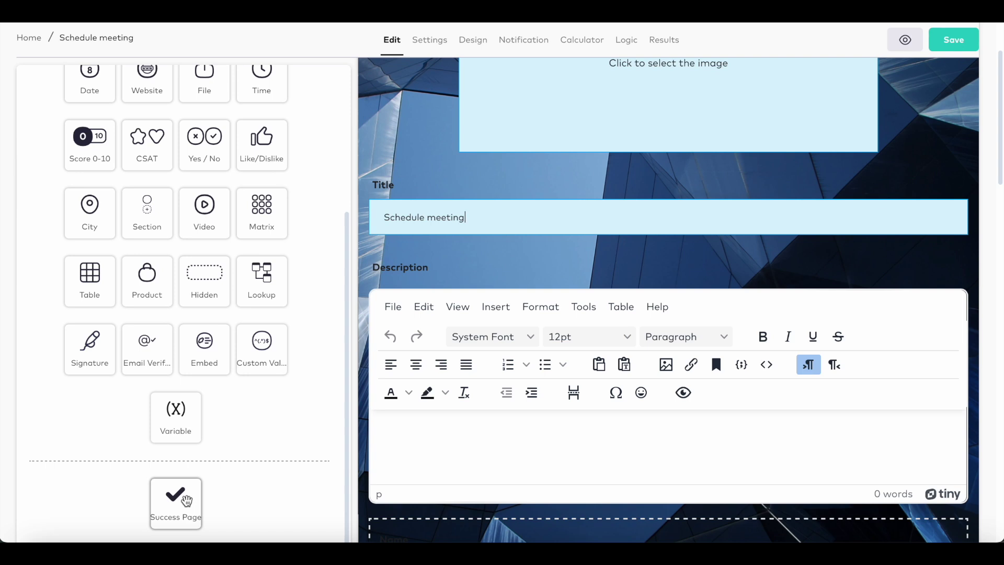
# - Add a success page titled 'Thanks! submitted successfully'
pyautogui.click(187, 501)
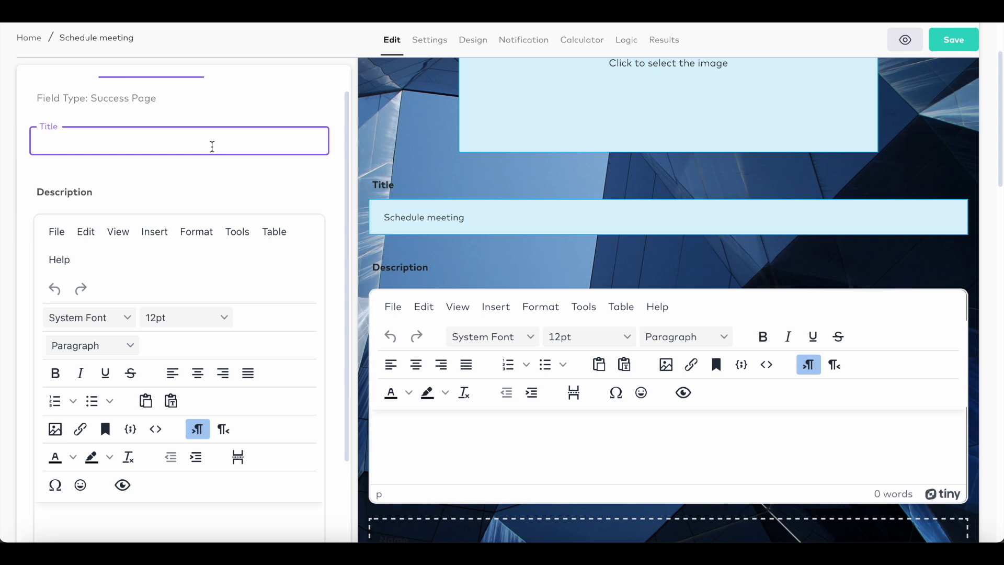
pyautogui.write('Thanks! submitted successfully')
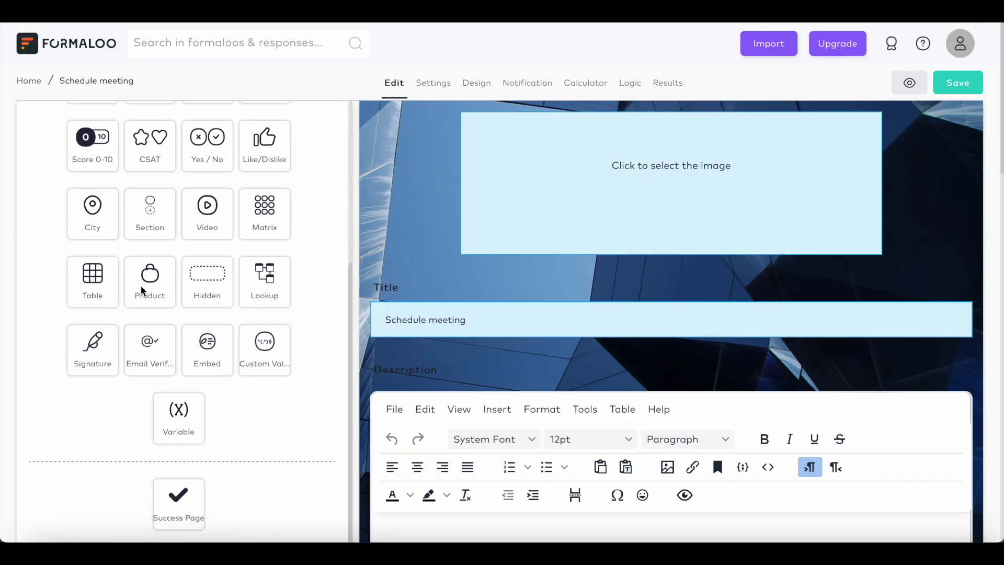
pyautogui.scroll(1, 140, 284)
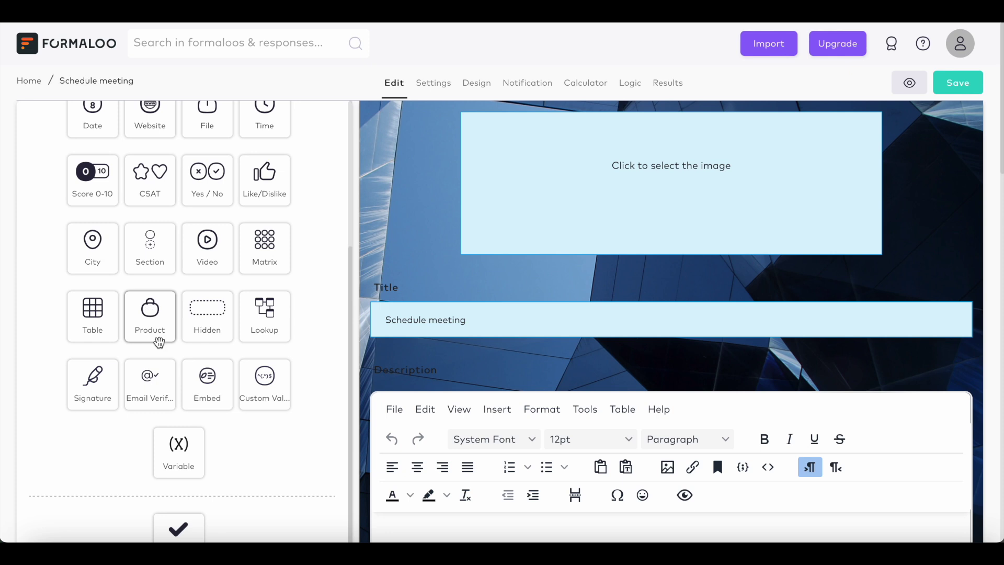
# - Add a variable field with type Integer
pyautogui.click(189, 449)
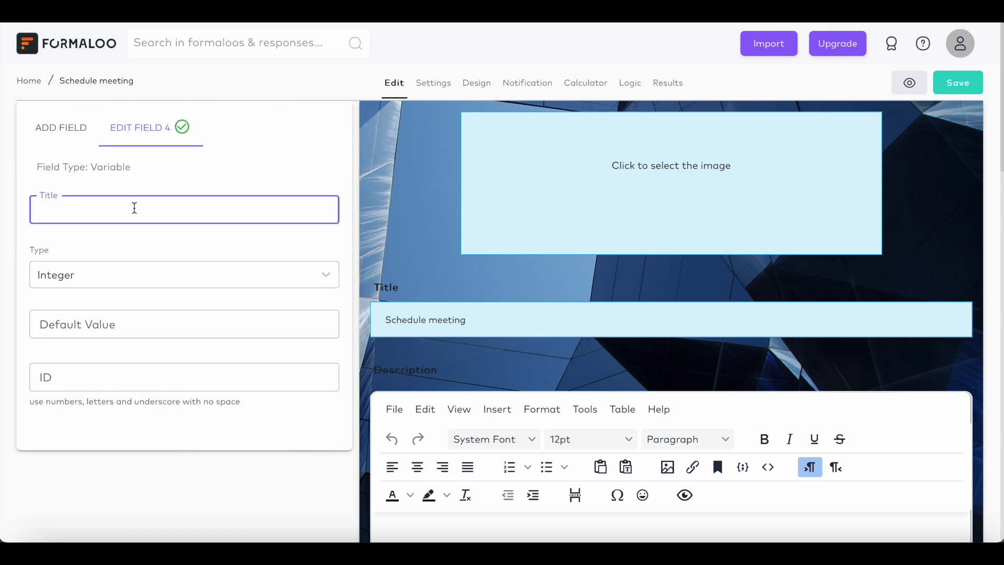
pyautogui.click(327, 275)
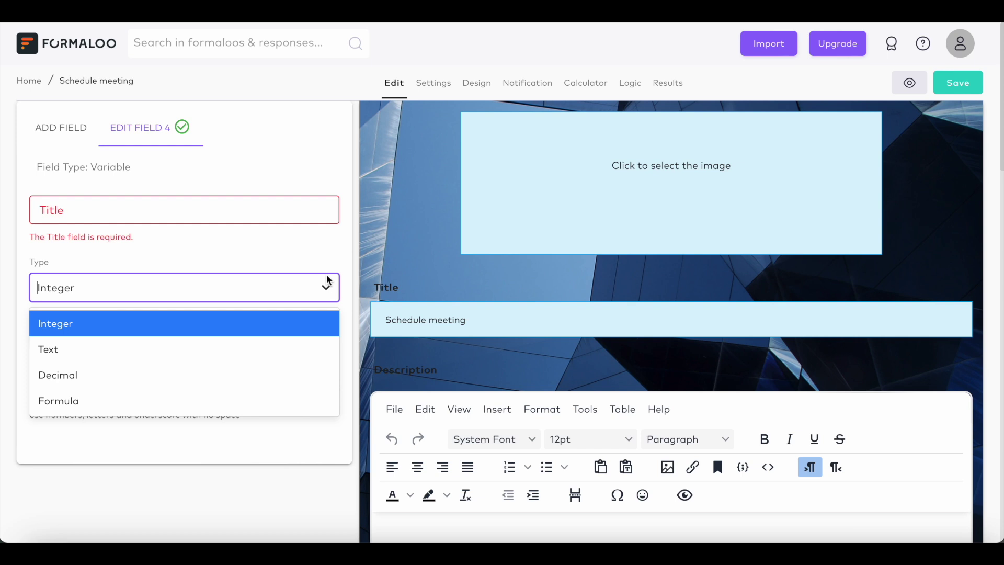
pyautogui.click(330, 291)
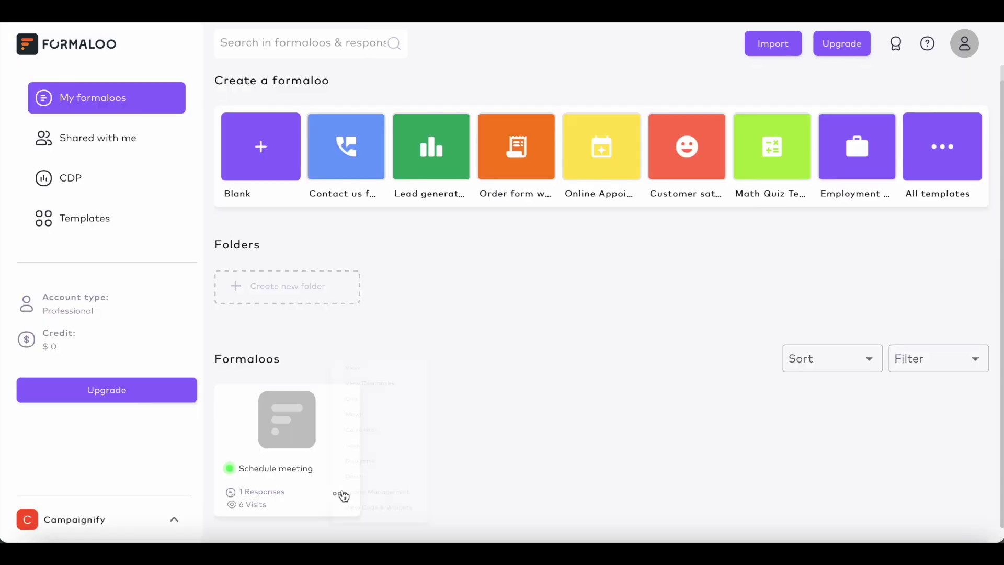
# - From the Schedule meeting card, go to its responses, then Integrations & Webhooks, then Share
pyautogui.click(341, 494)
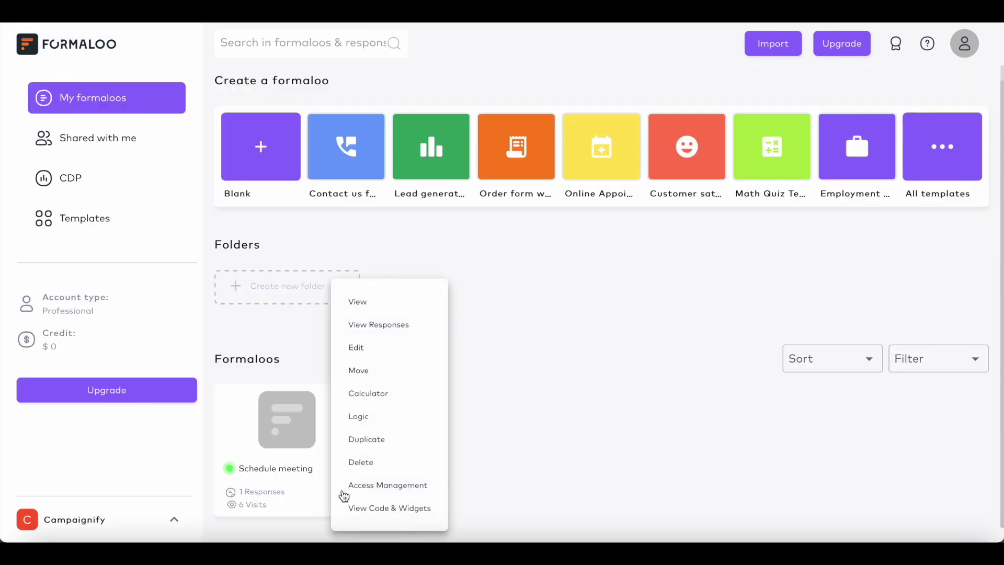
pyautogui.click(395, 331)
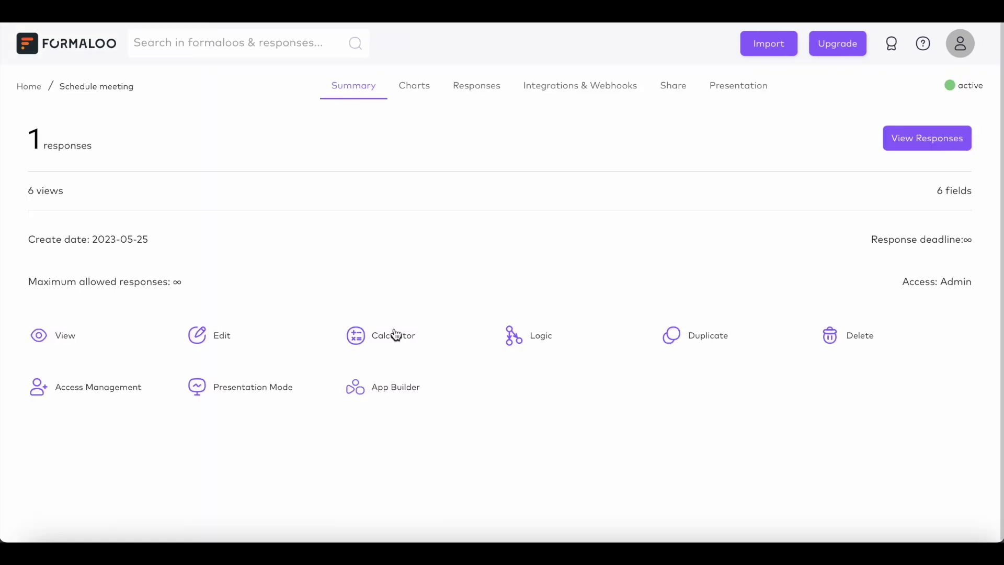
pyautogui.click(580, 98)
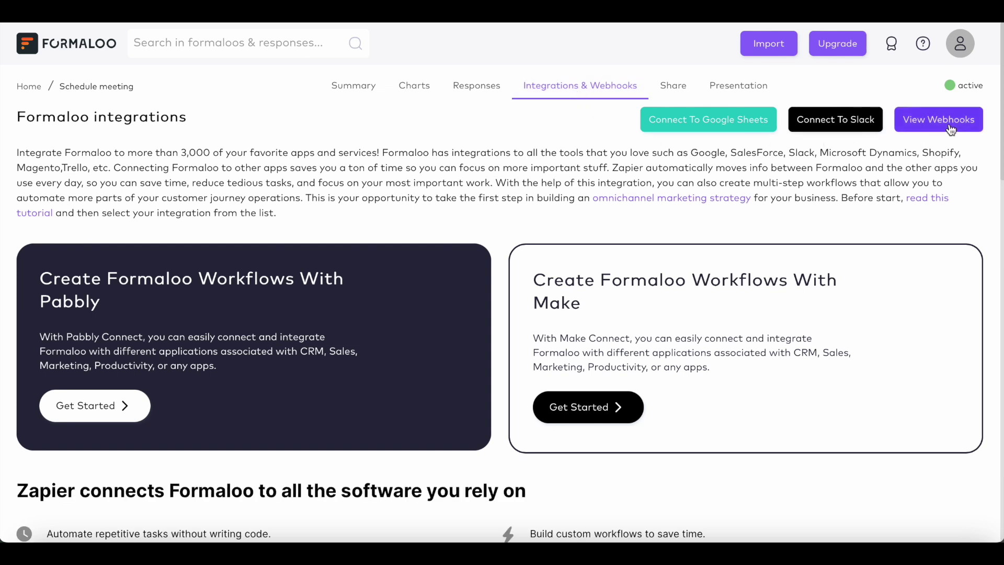
pyautogui.click(681, 92)
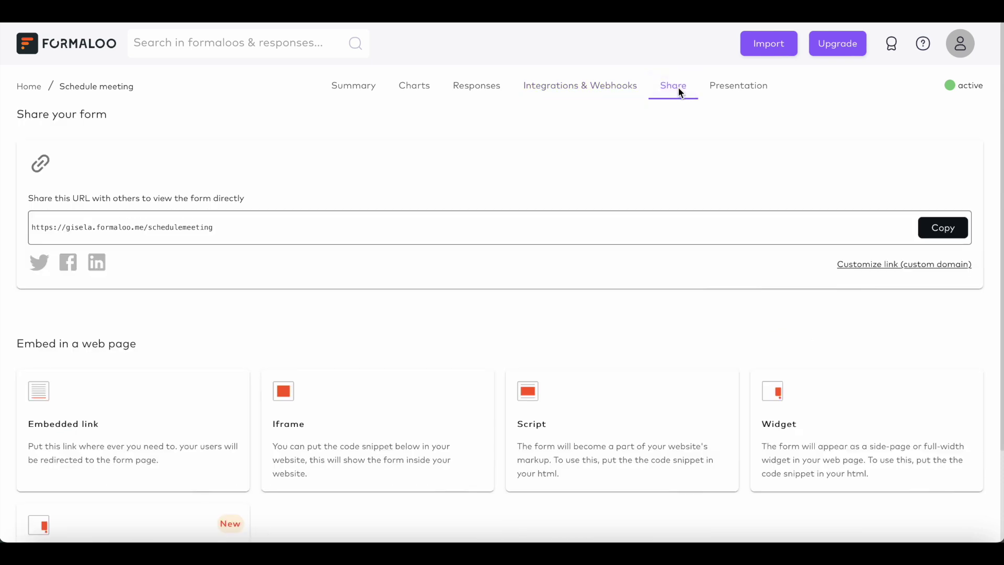
# - Copy the Schedule meeting form's Script embed code, then return to the My formaloos dashboard
pyautogui.scroll(-2, 522, 267)
pyautogui.click(560, 337)
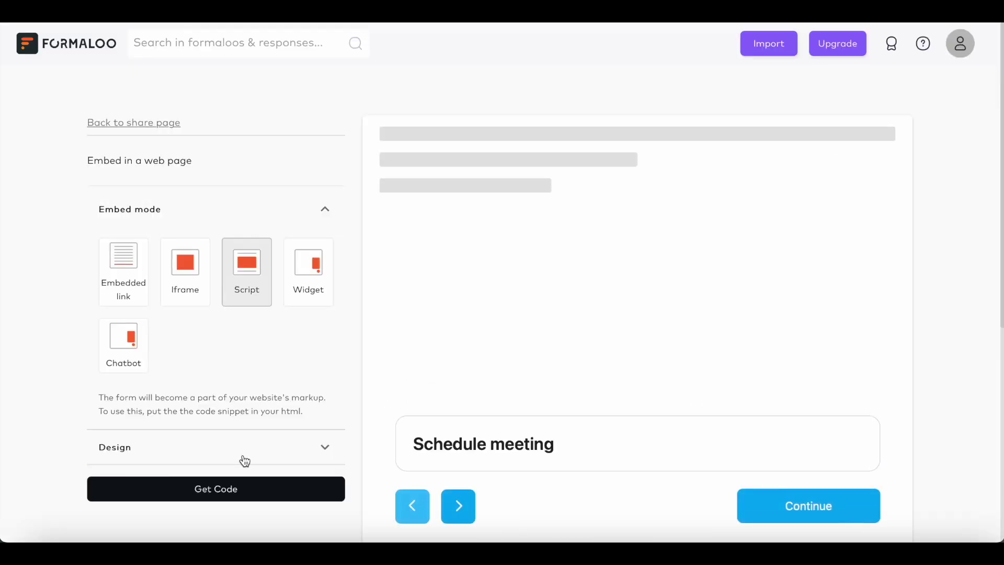
pyautogui.click(234, 495)
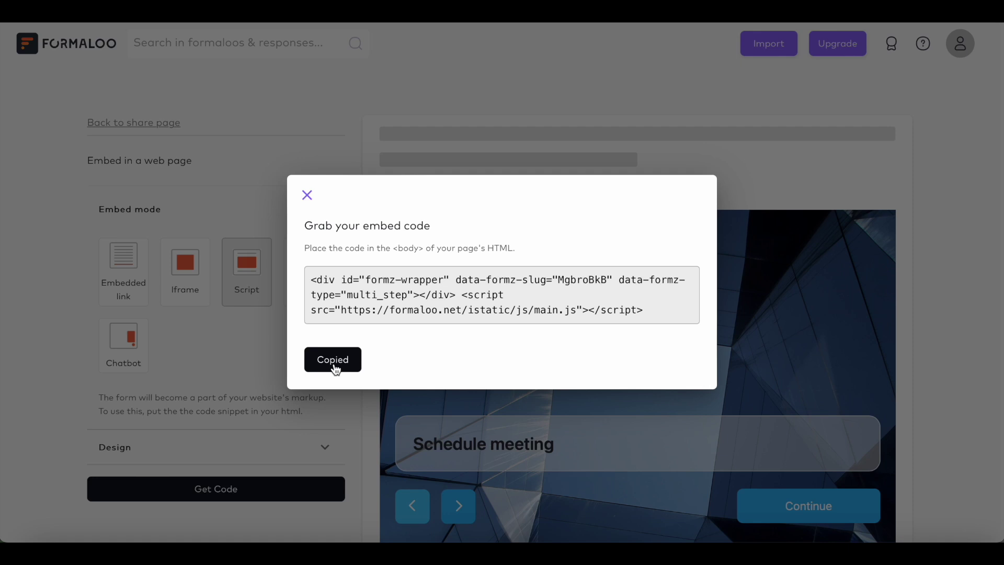
pyautogui.click(307, 195)
pyautogui.click(83, 45)
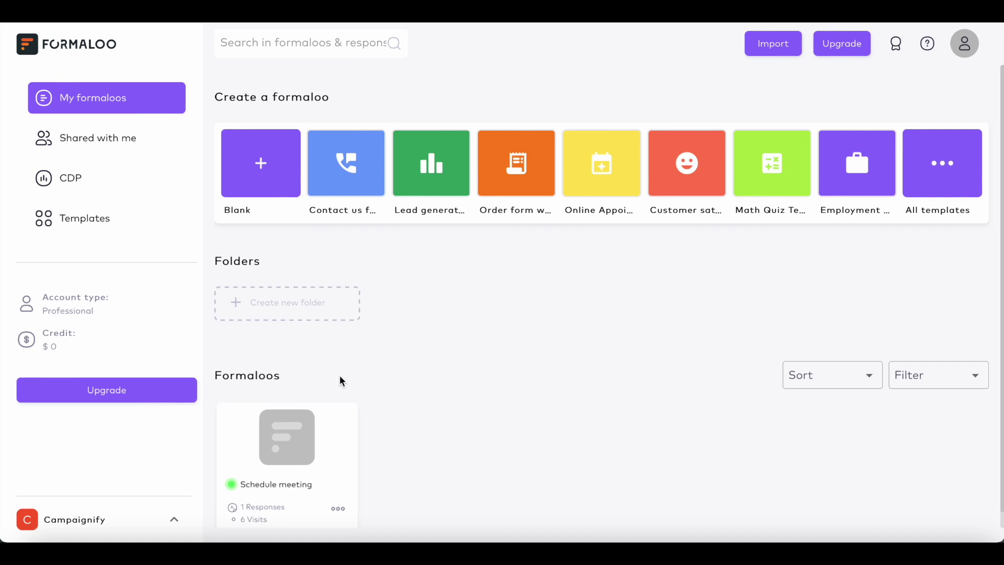
# - Open the Schedule meeting app and enter its page-layout editing mode
pyautogui.scroll(-1, 343, 409)
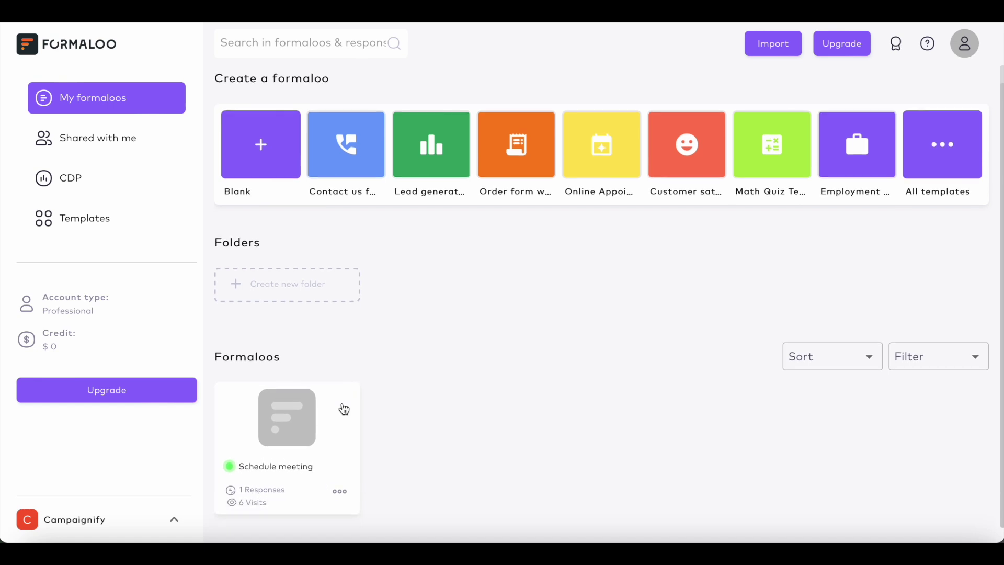
pyautogui.click(321, 434)
pyautogui.hscroll(10, 336, 256)
pyautogui.hscroll(5, 336, 256)
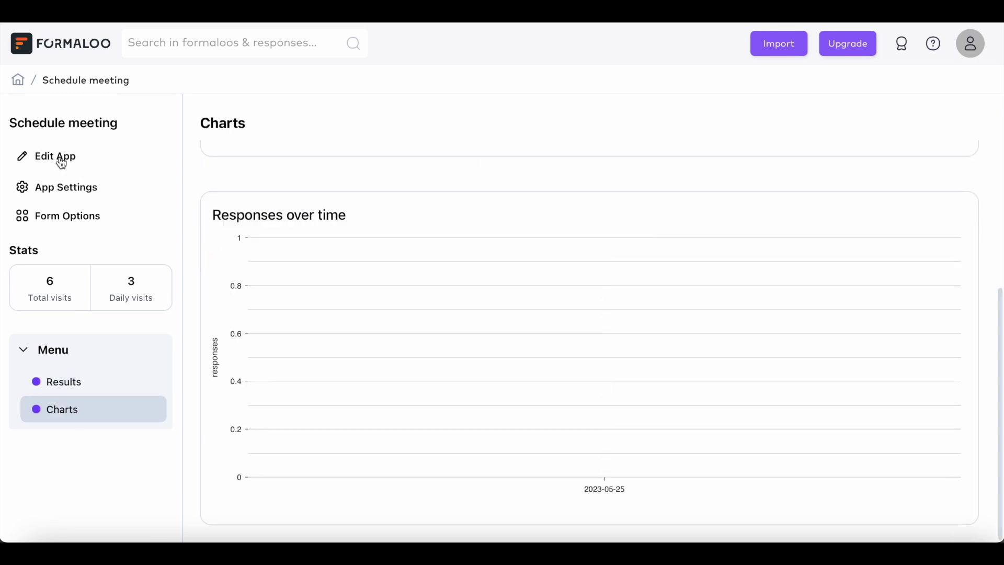
pyautogui.click(60, 156)
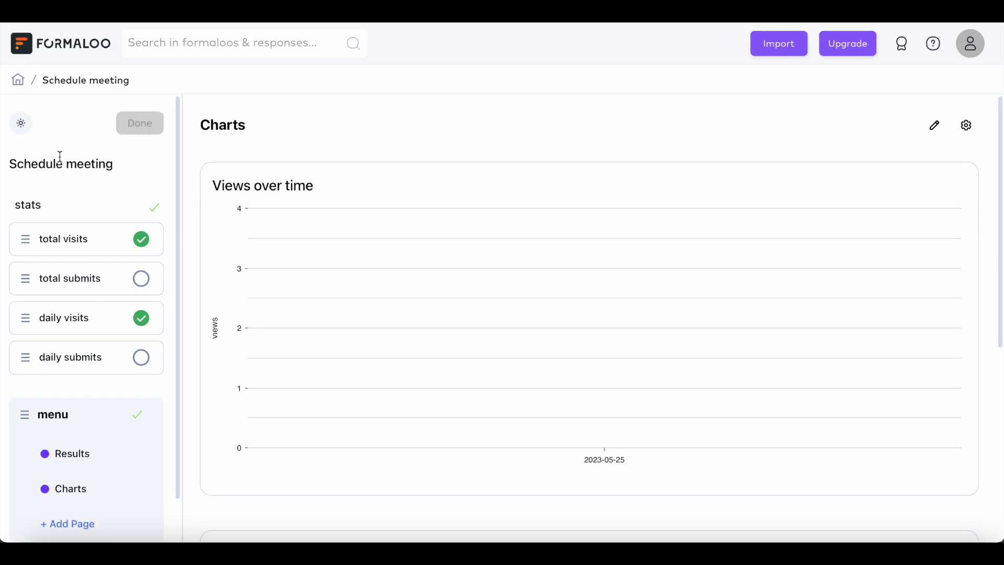
# - Add a Gender block page showing Schedule meeting table data as a board
pyautogui.scroll(-2, 90, 336)
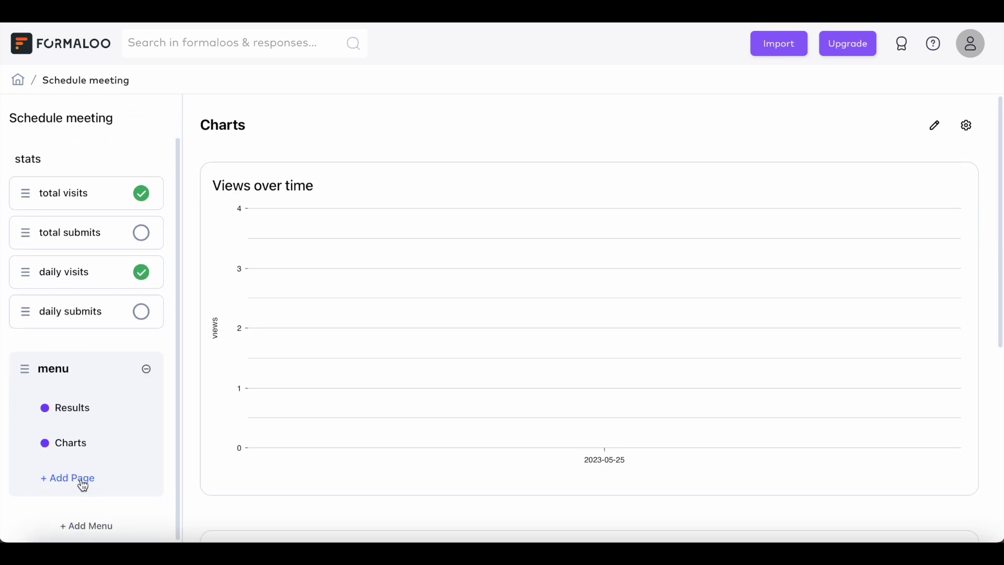
pyautogui.click(82, 485)
pyautogui.click(439, 341)
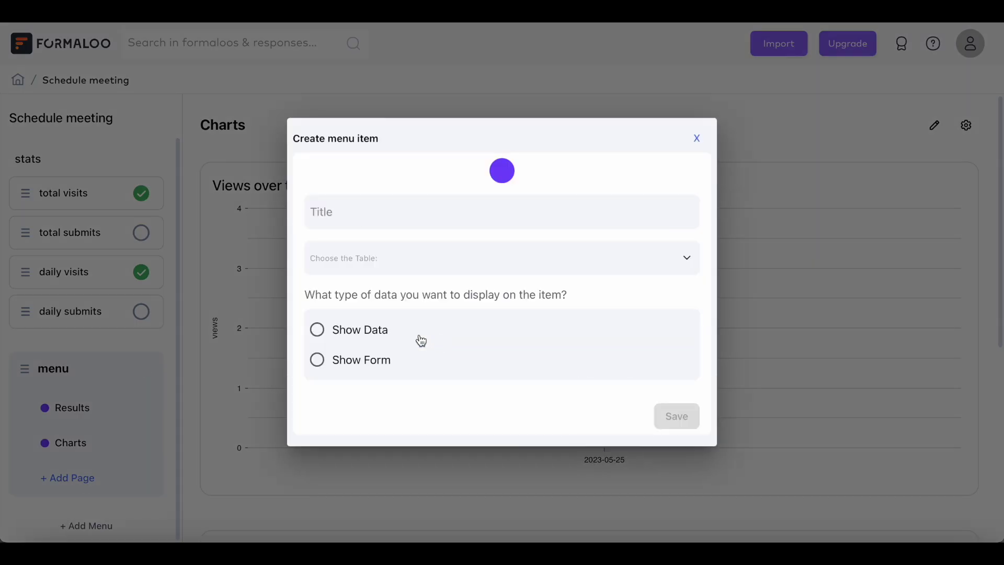
pyautogui.write('Ge')
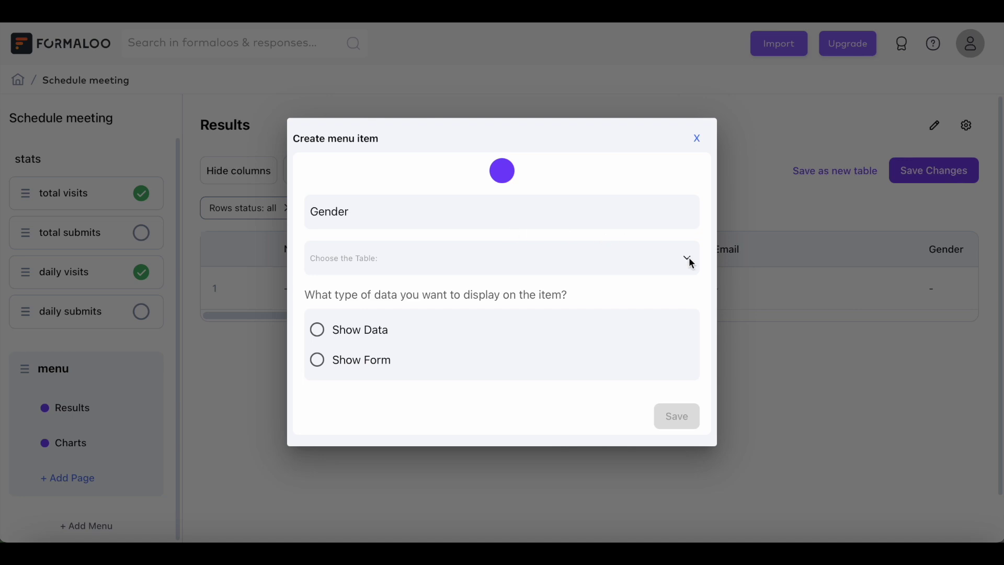
pyautogui.click(680, 262)
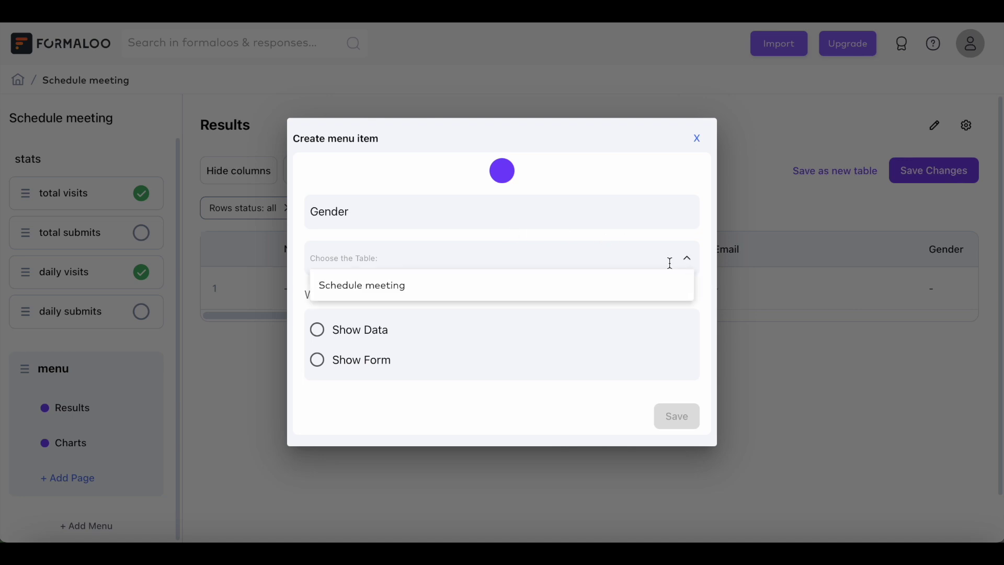
pyautogui.click(359, 284)
pyautogui.click(318, 329)
pyautogui.click(317, 441)
# - Group the board by gender, title cards by Name, show Email and Signature, make it editable, and save
pyautogui.scroll(-5, 373, 416)
pyautogui.click(680, 350)
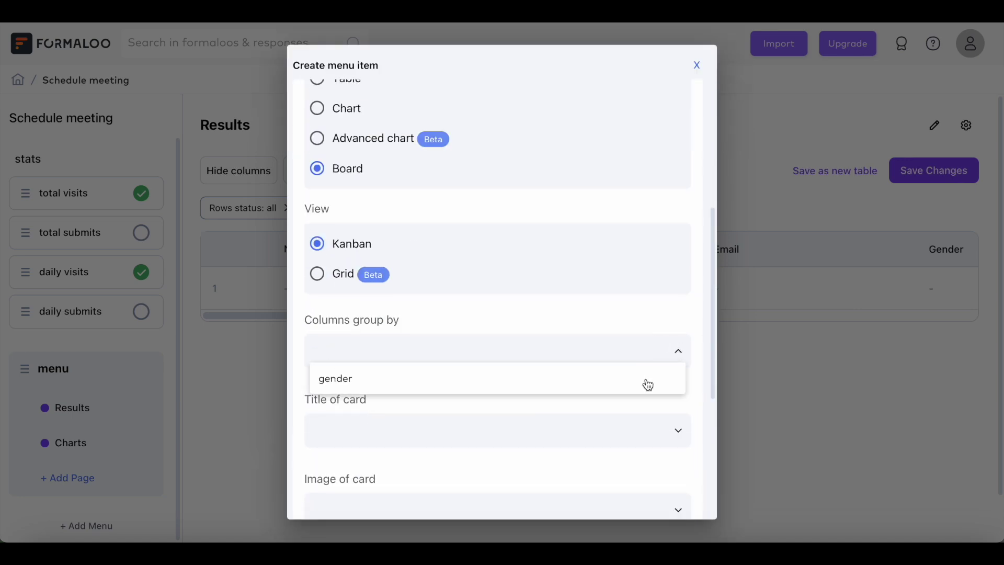
pyautogui.click(646, 383)
pyautogui.scroll(-3, 664, 340)
pyautogui.click(681, 307)
pyautogui.click(439, 334)
pyautogui.scroll(-2, 523, 356)
pyautogui.click(680, 378)
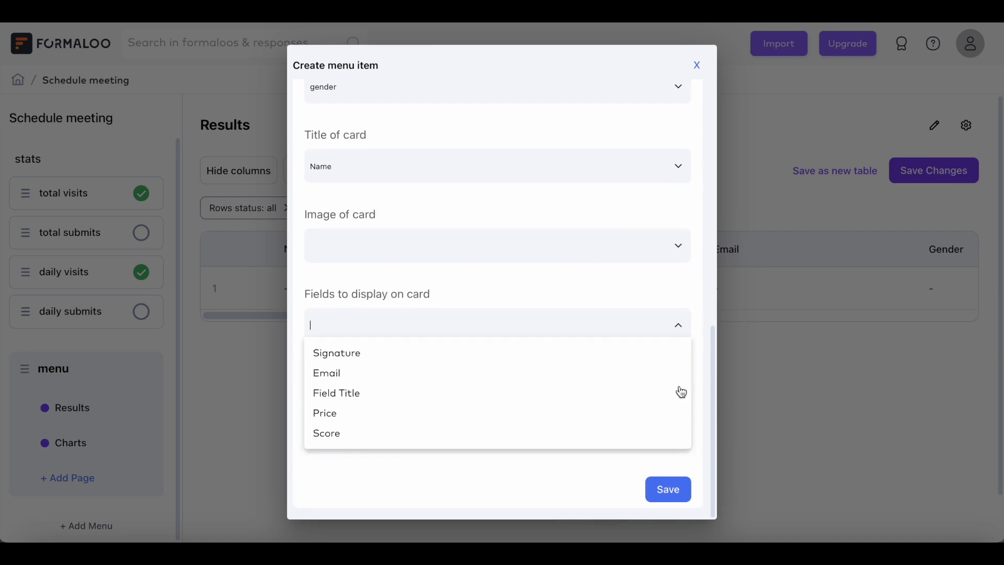
pyautogui.click(340, 373)
pyautogui.click(348, 372)
pyautogui.click(679, 347)
pyautogui.click(317, 454)
pyautogui.scroll(-1, 314, 461)
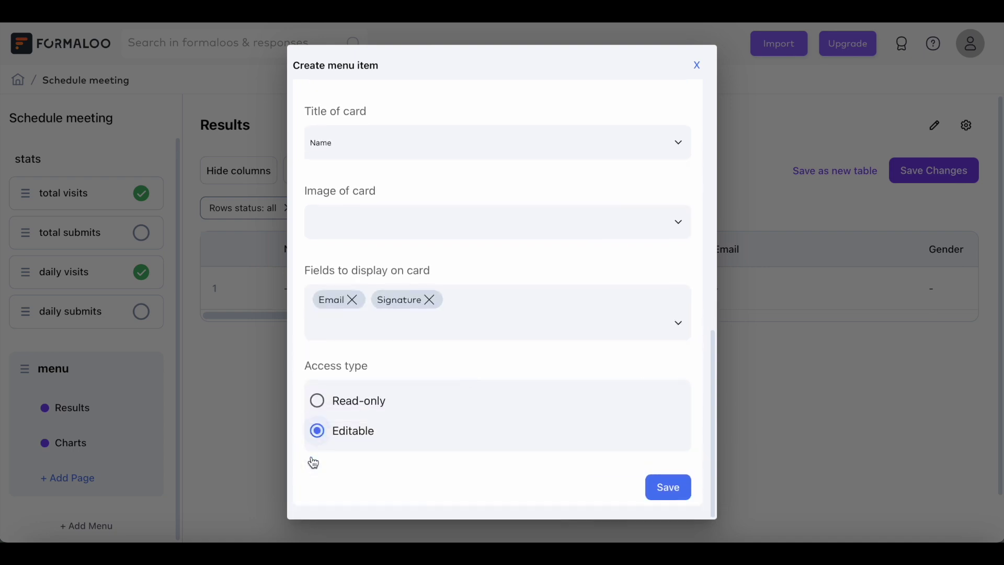
pyautogui.click(666, 487)
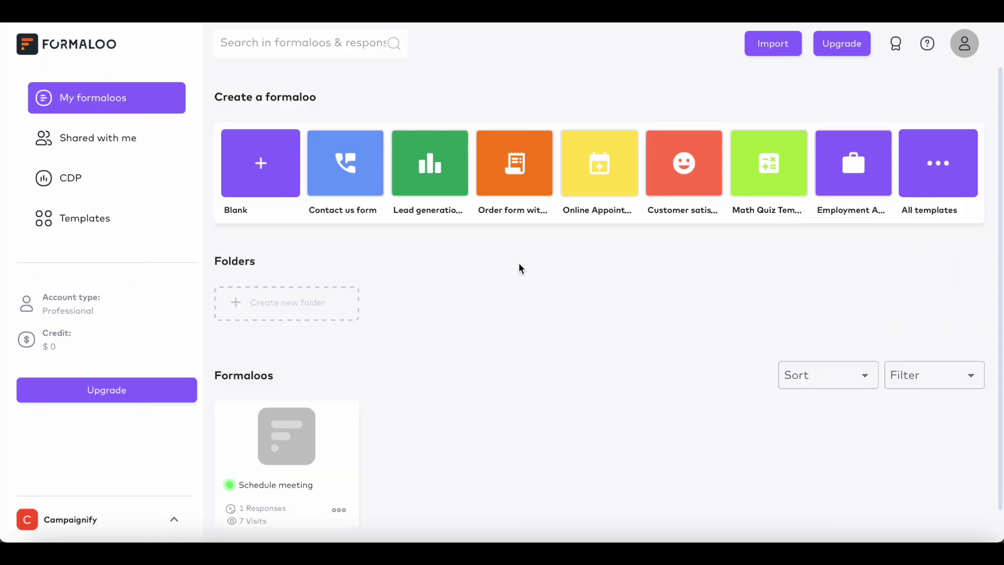
# - Search the full template gallery for 'online survey' to find the Online survey template
pyautogui.click(934, 178)
pyautogui.scroll(-10, 314, 262)
pyautogui.scroll(-20, 319, 266)
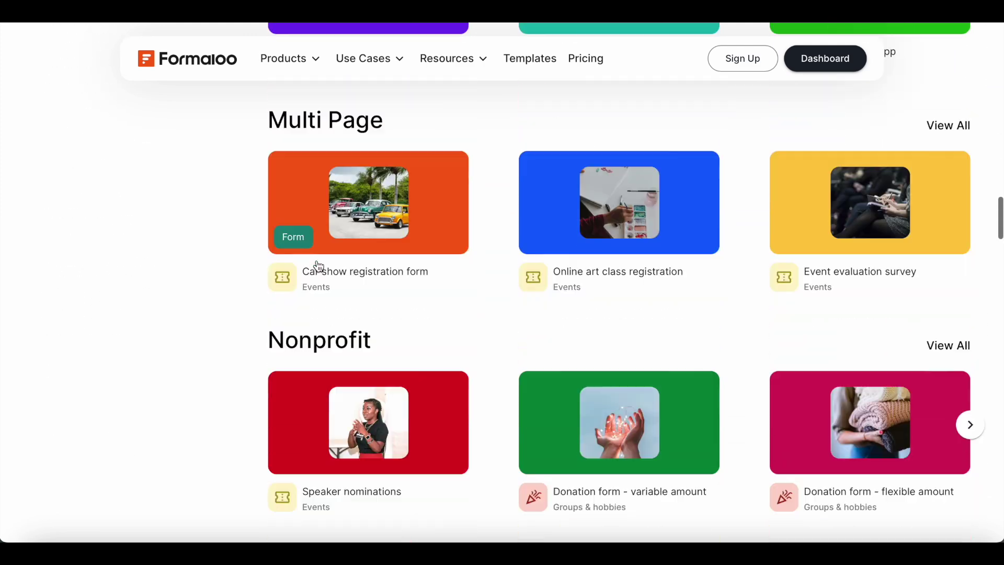
pyautogui.scroll(-4, 318, 266)
pyautogui.scroll(20, 639, 246)
pyautogui.click(582, 118)
pyautogui.write('online survey')
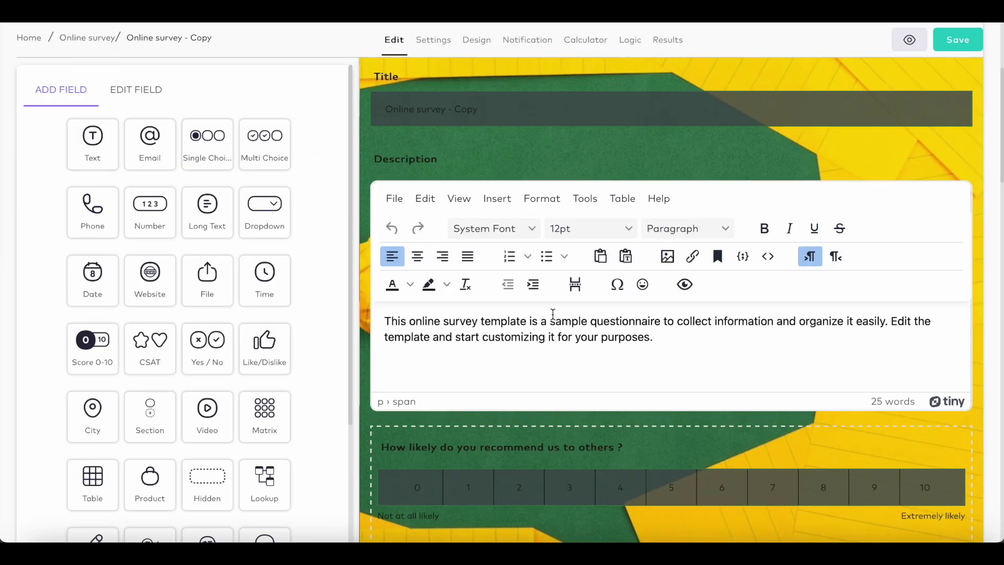
pyautogui.scroll(-5, 555, 319)
pyautogui.scroll(-5, 554, 319)
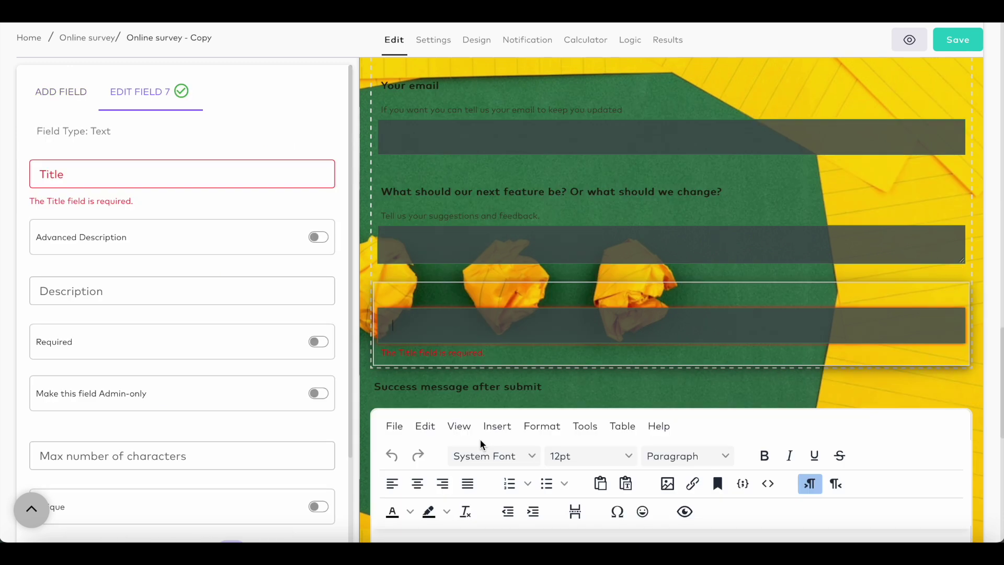
# - Title the new text question 'Your name', paste its hint text, and move it above Your email
pyautogui.click(143, 175)
pyautogui.write('Your name')
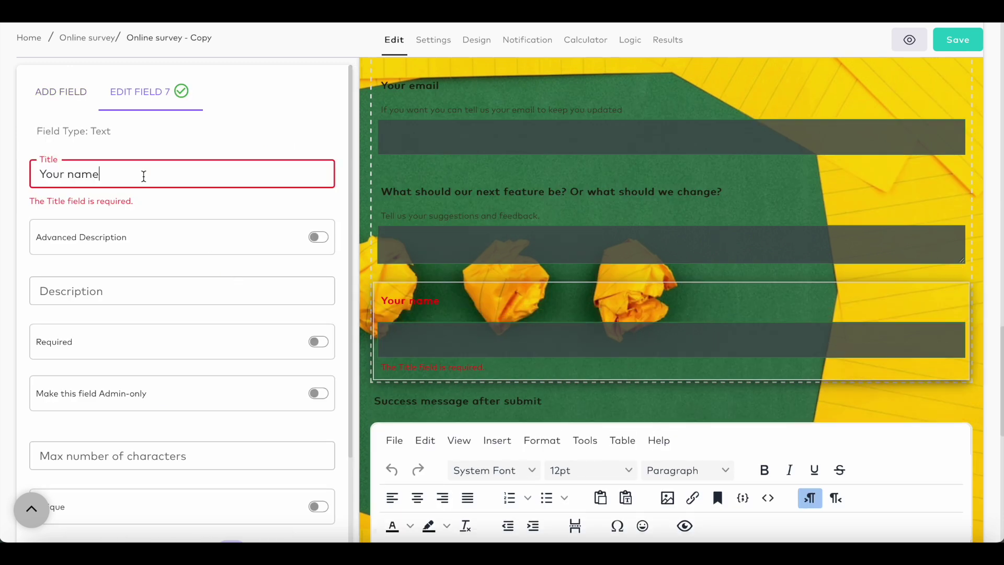
pyautogui.click(148, 266)
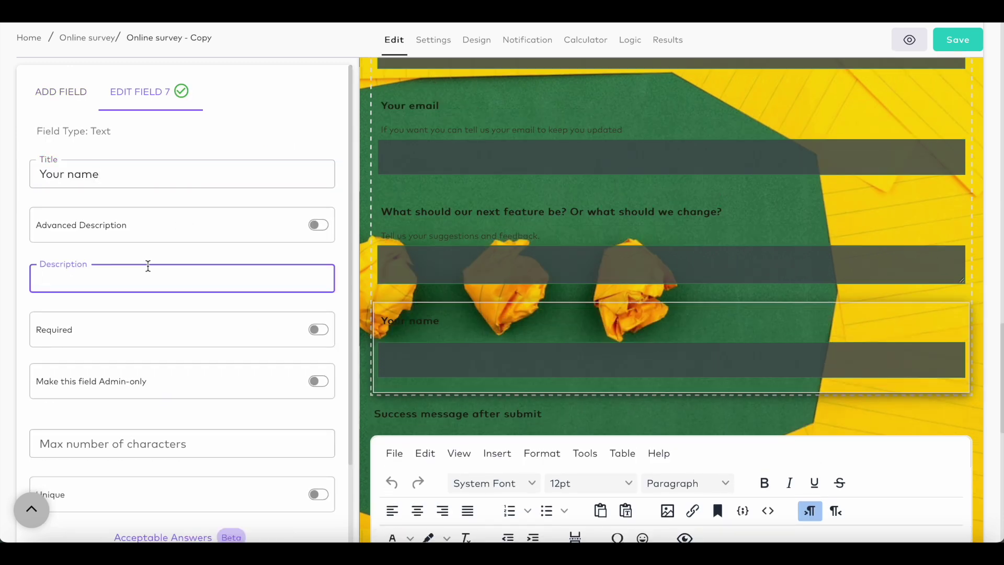
pyautogui.write('If you want you can tell us your name')
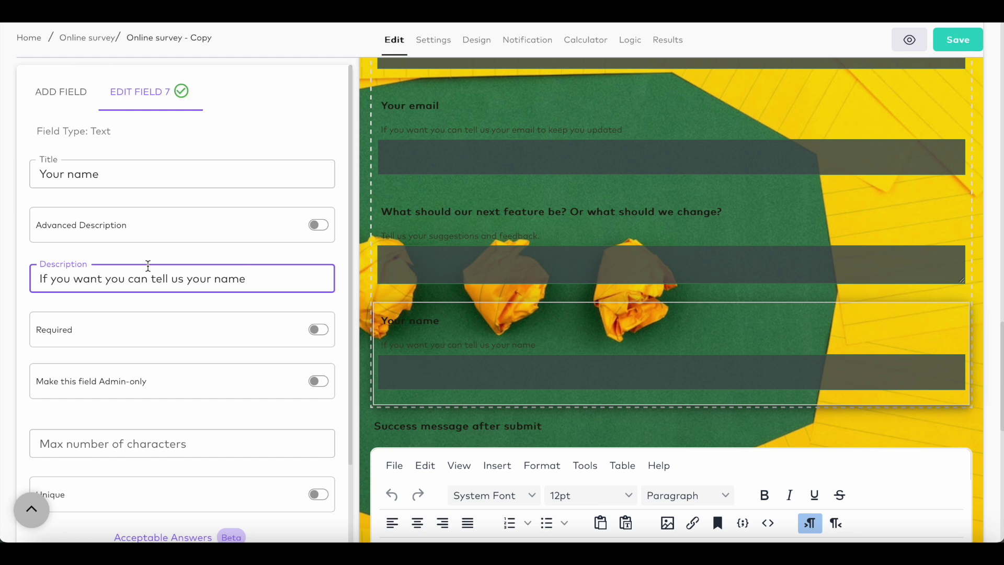
pyautogui.moveTo(451, 211); pyautogui.dragTo(451, 325)
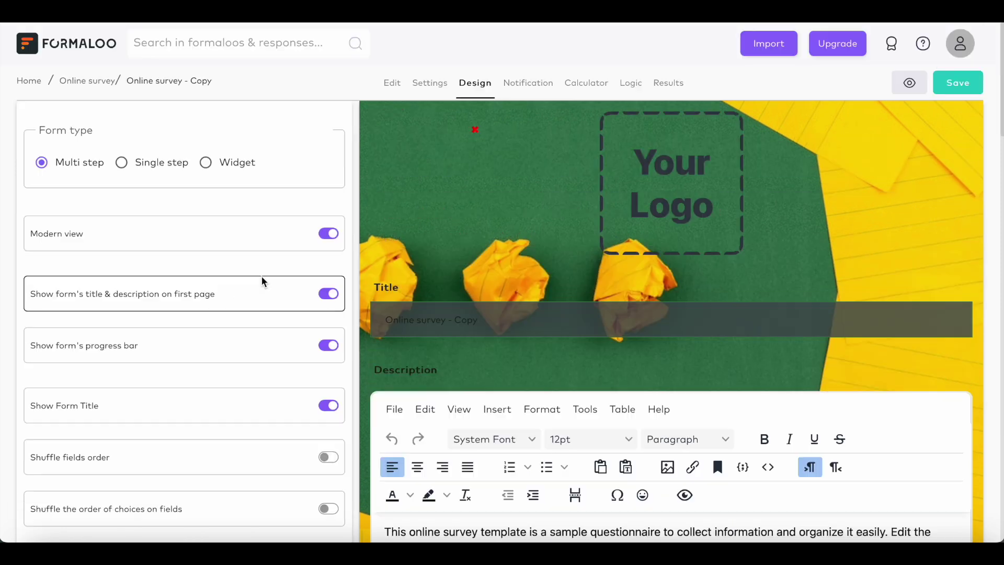
# - Apply the red colour theme to the survey and reveal more text customization options
pyautogui.scroll(-10, 261, 282)
pyautogui.click(131, 421)
pyautogui.click(131, 459)
pyautogui.scroll(-9, 130, 462)
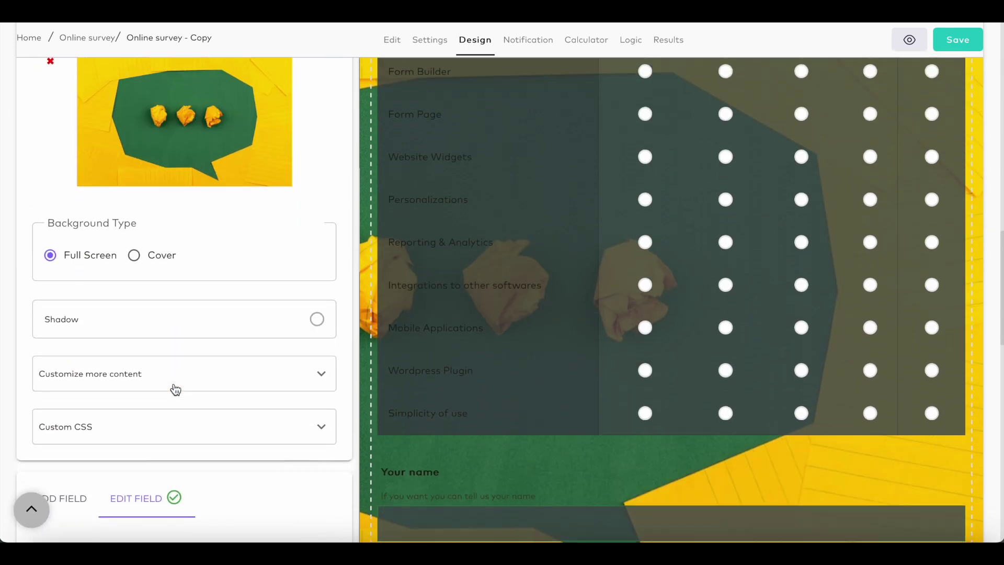
pyautogui.scroll(-1, 175, 390)
pyautogui.click(323, 313)
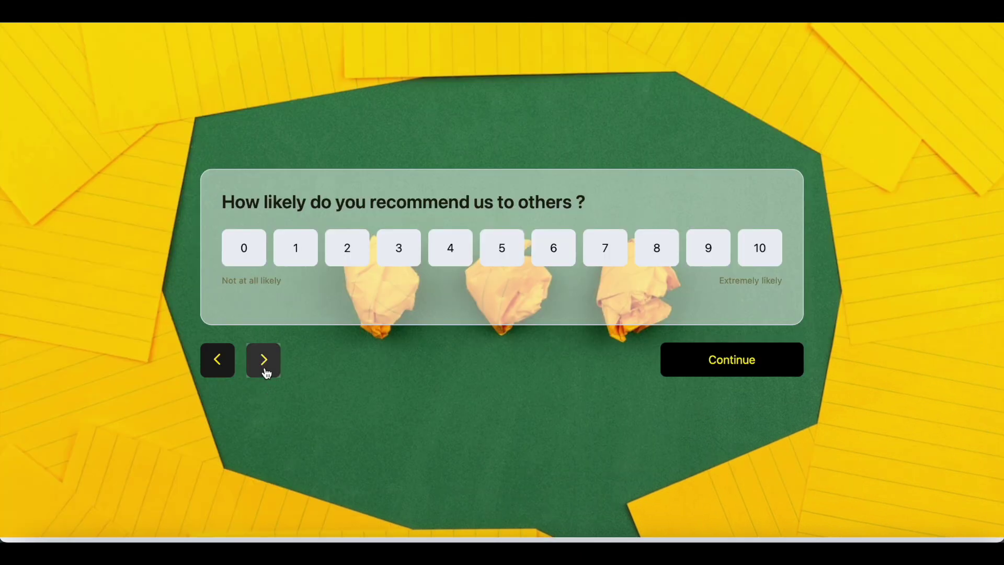
# - Step through Rate our features, Your name, Your email and the feedback question, then submit
pyautogui.click(265, 371)
pyautogui.click(265, 398)
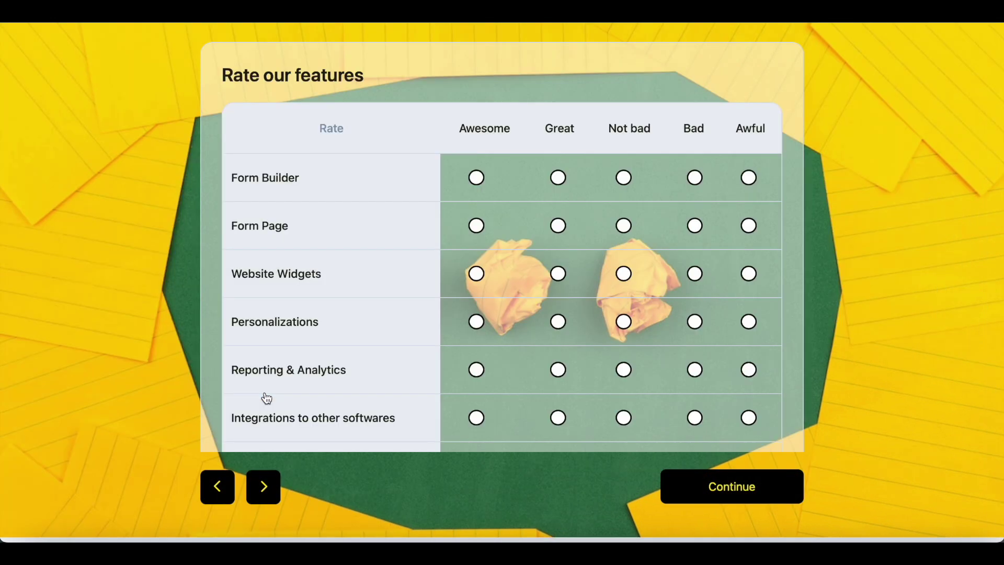
pyautogui.click(269, 479)
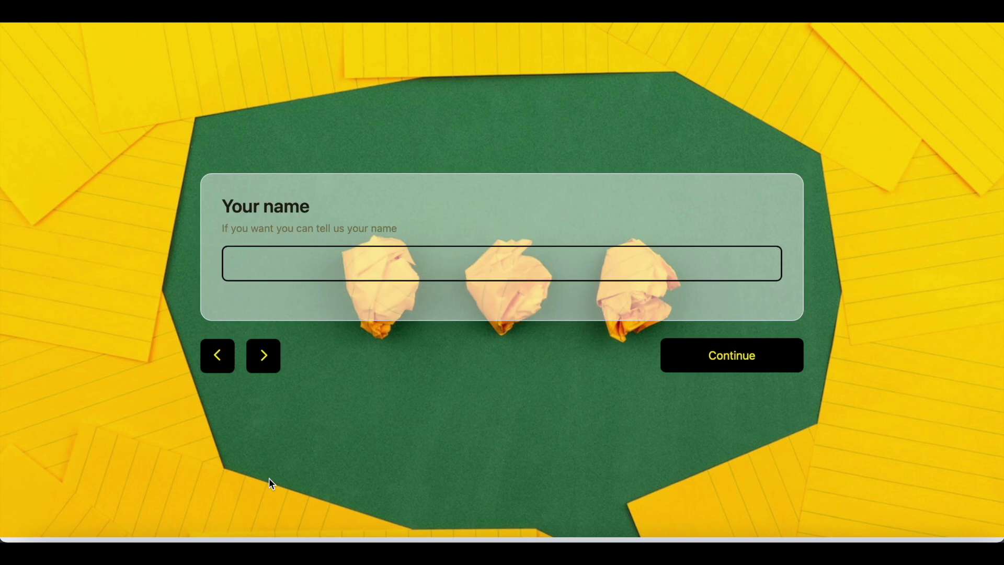
pyautogui.click(264, 360)
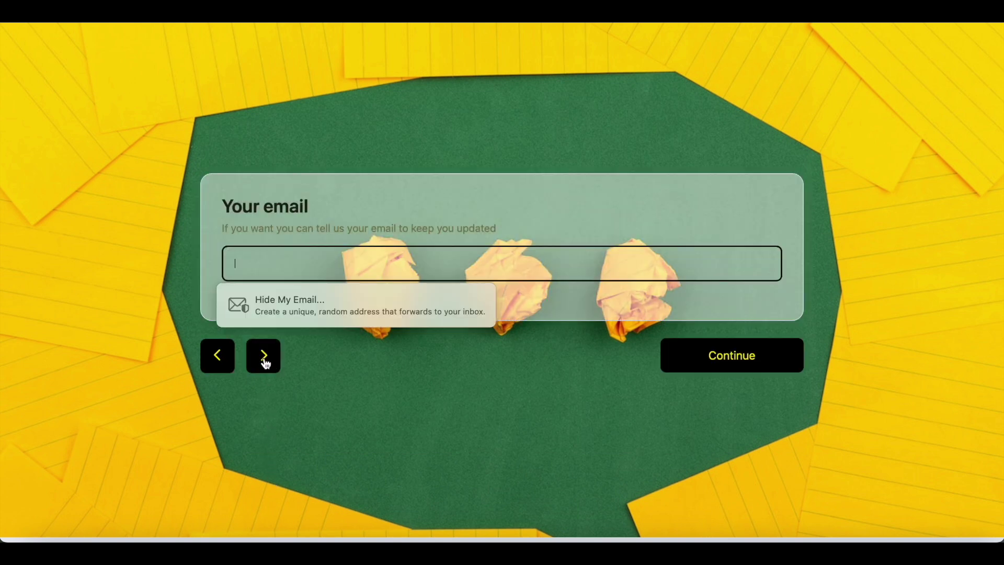
pyautogui.click(264, 358)
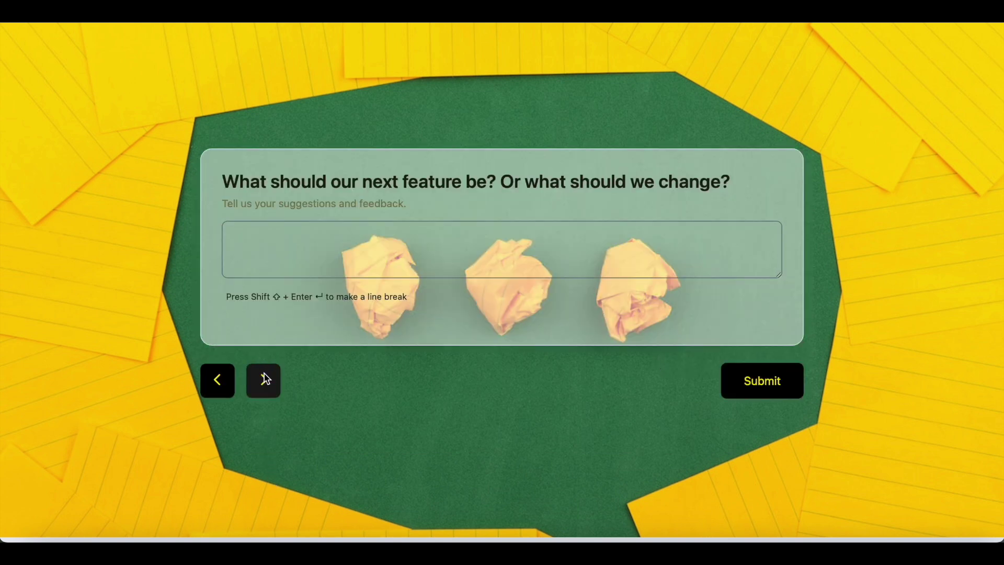
pyautogui.click(758, 383)
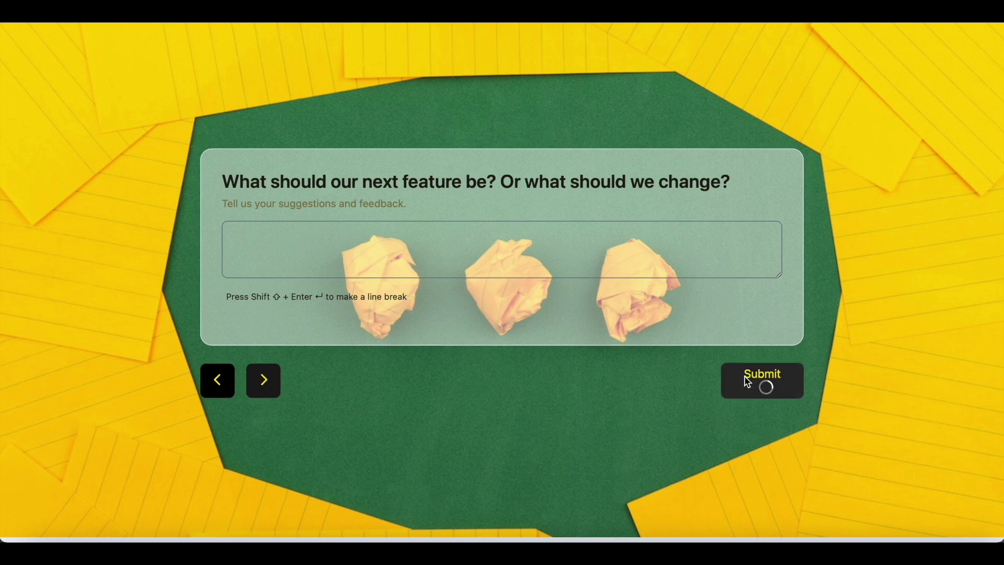